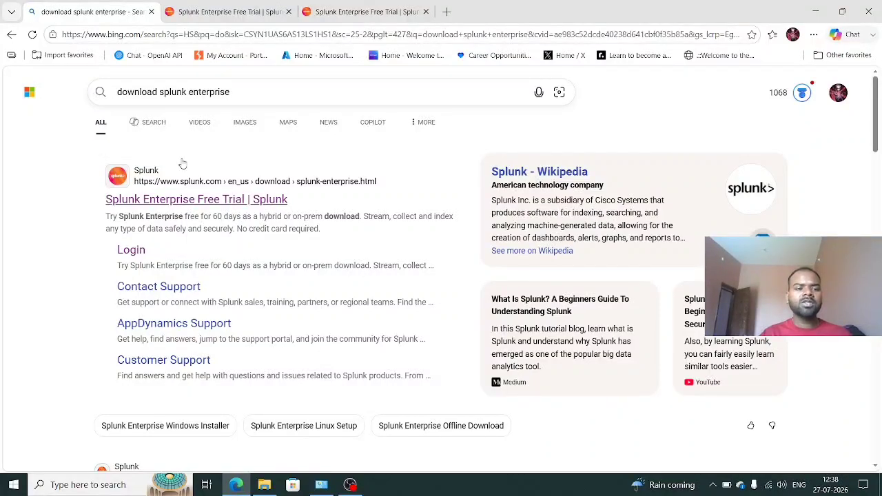
Review the account sign-up form on the Splunk Enterprise free trial page
click(219, 21)
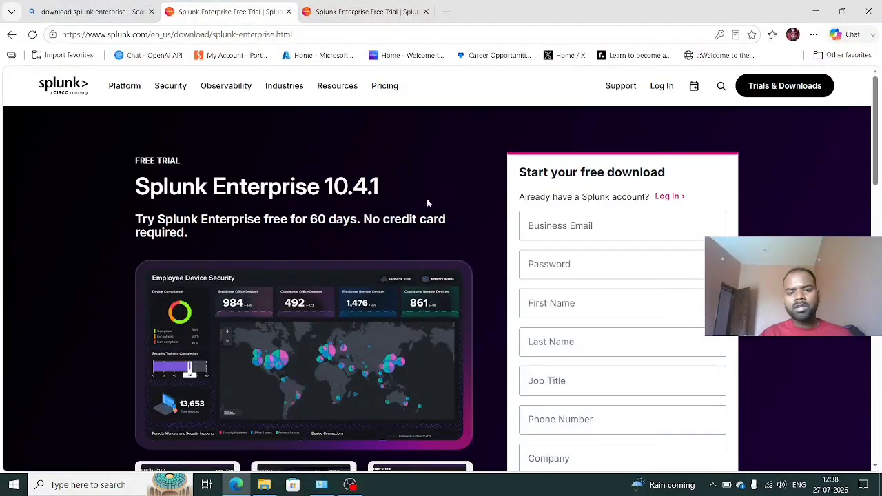
click(451, 201)
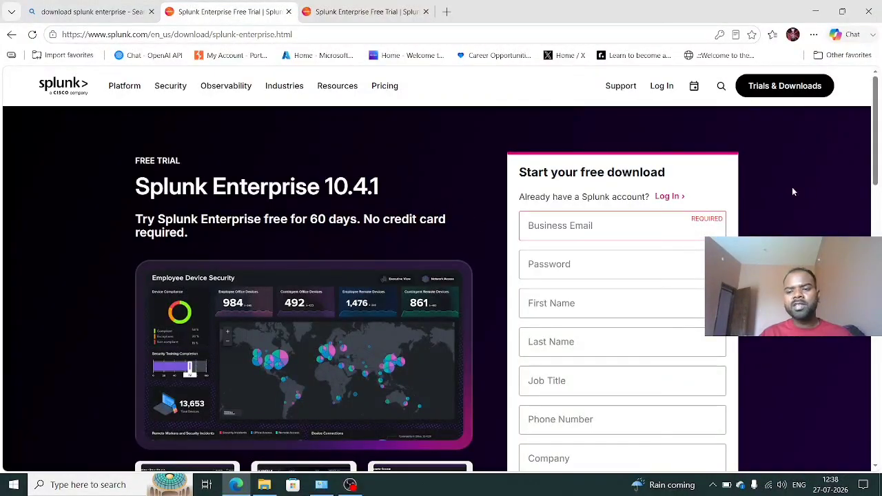
scroll(869, 169, down, 5)
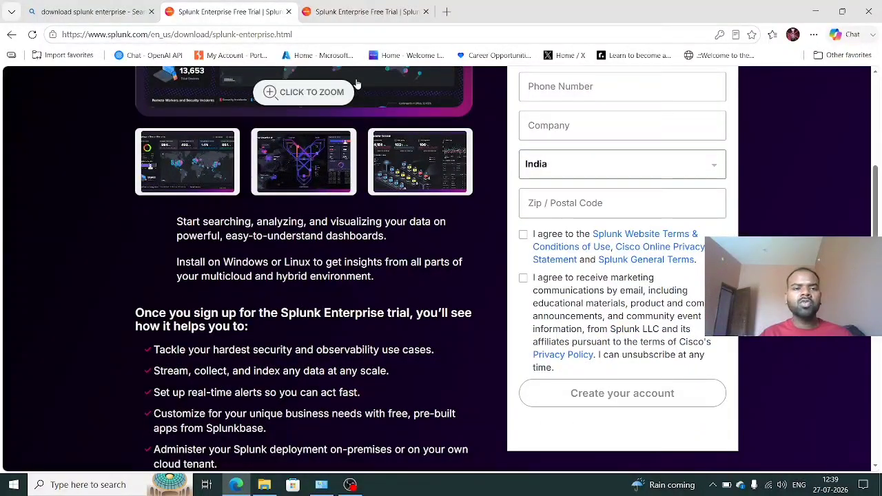
On the signed-in download page, review the Splunk Enterprise 10.4.1 installation packages for Linux, Mac OS and Windows
click(366, 15)
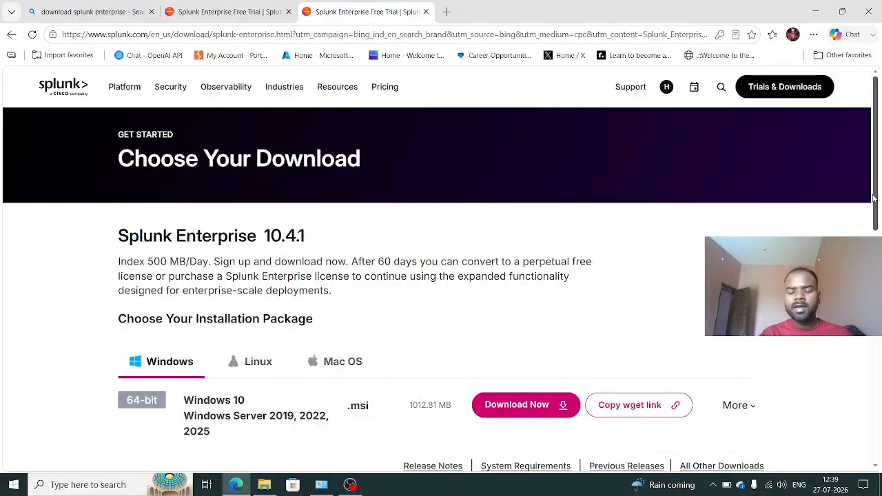
drag(874, 199, 874, 250)
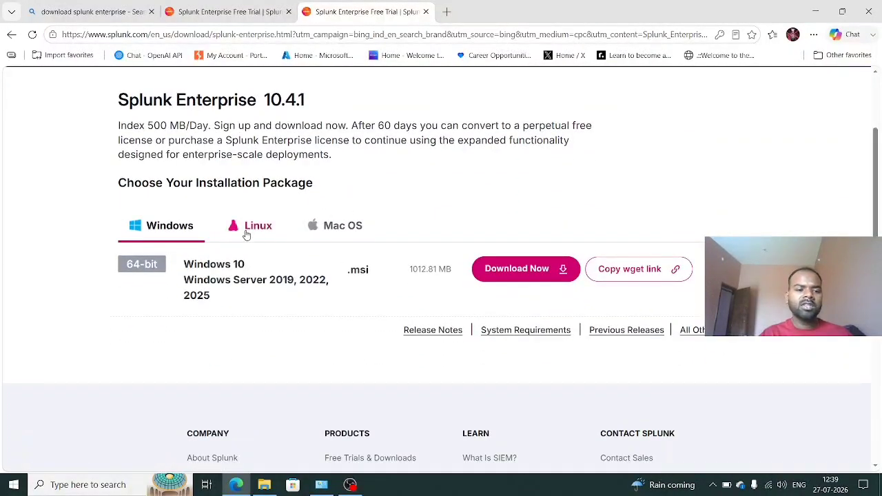
click(244, 234)
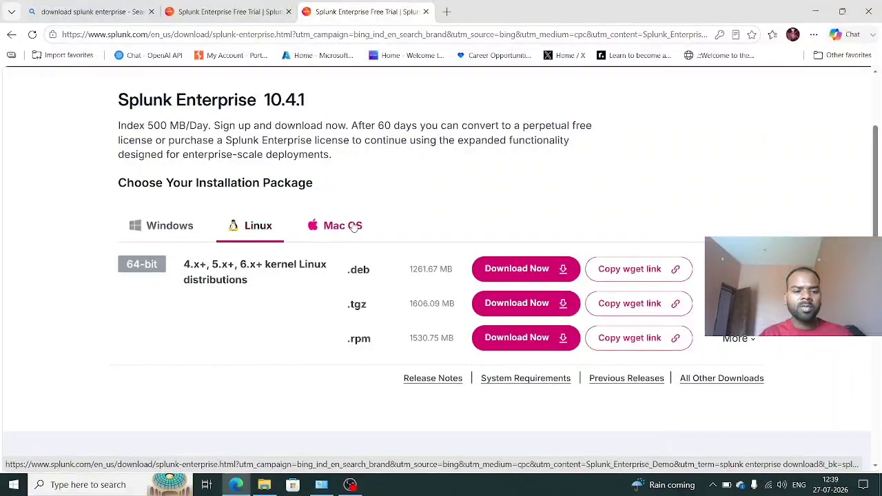
click(329, 232)
click(173, 227)
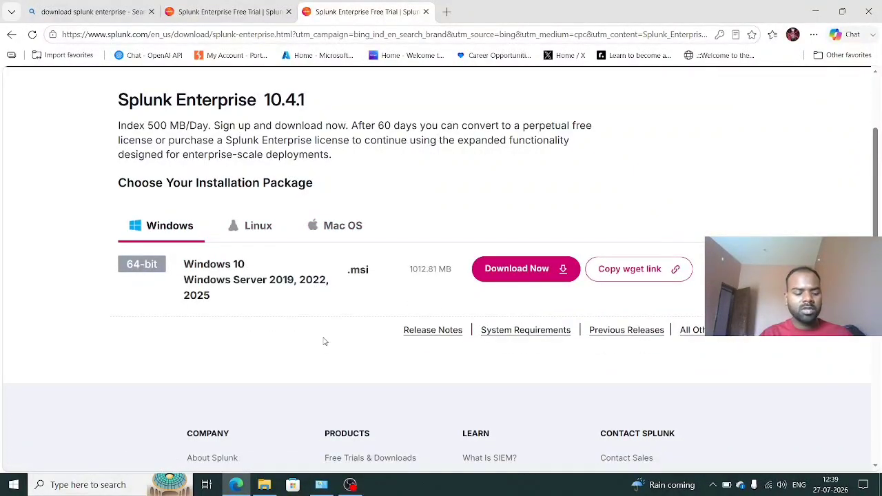
Launch the Splunk 10.4.1 Windows x64 installer from the desktop and accept the license agreement, keeping the default installation options
key(super+d)
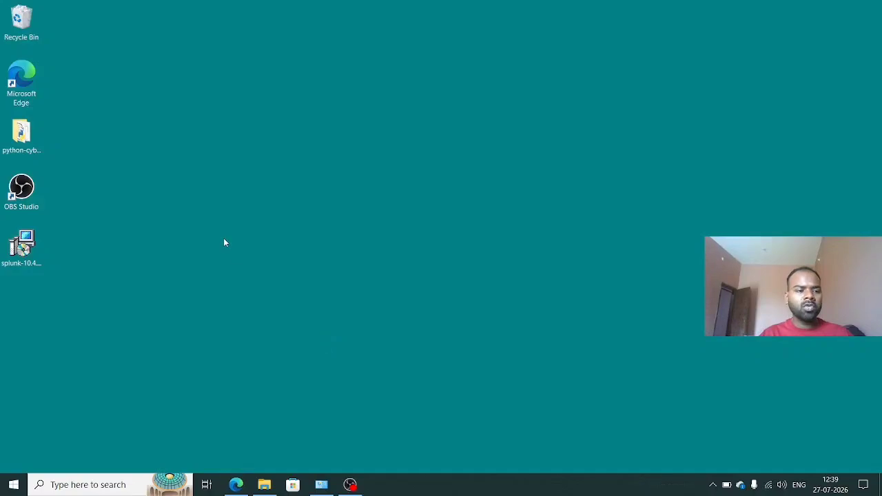
click(28, 252)
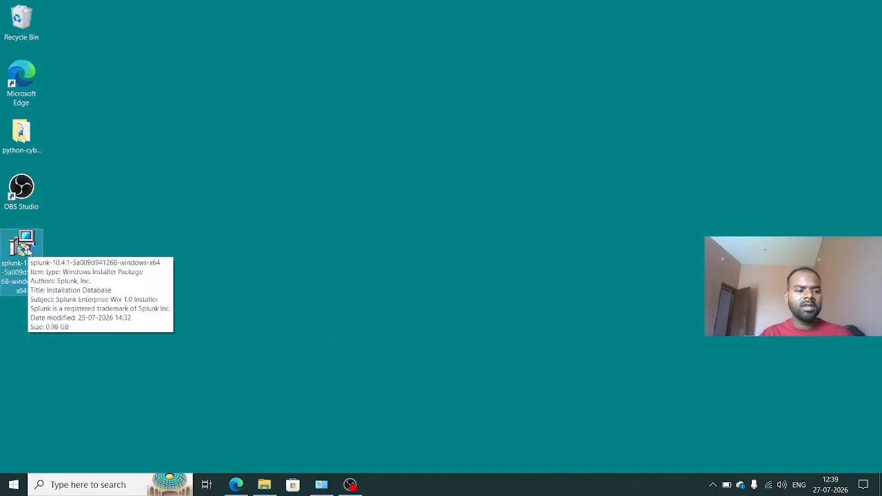
double_click(28, 252)
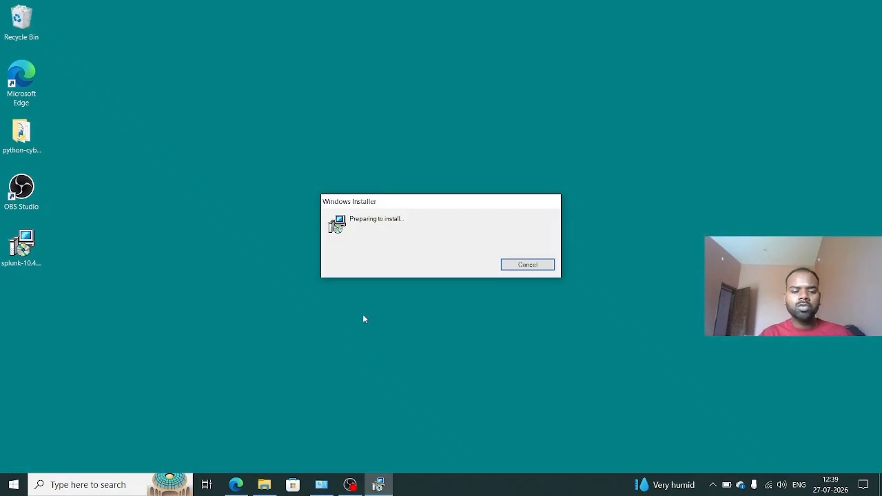
click(351, 486)
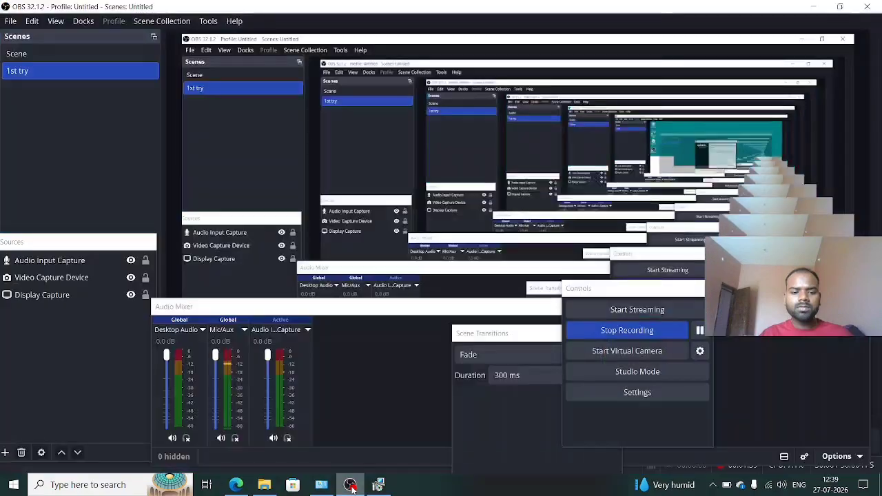
click(352, 487)
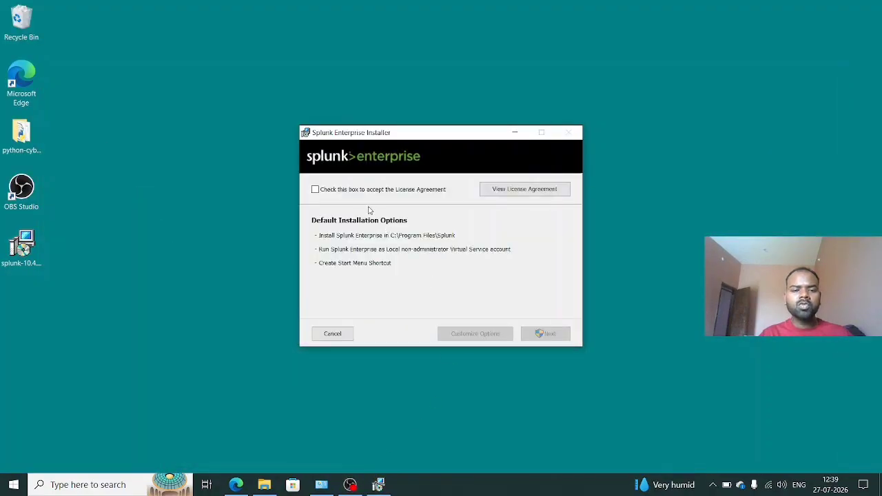
click(315, 190)
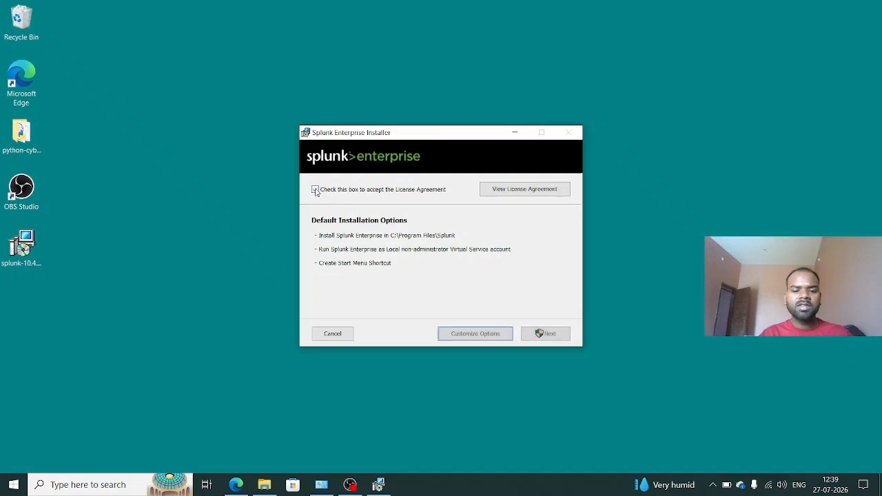
click(544, 334)
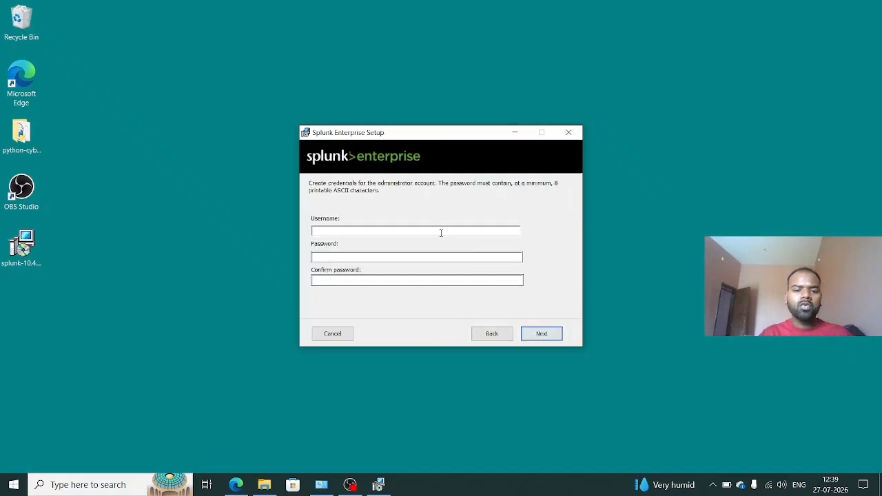
Create the administrator account credentials by entering the username, the password and the password confirmation
click(441, 232)
text(Himanshu)
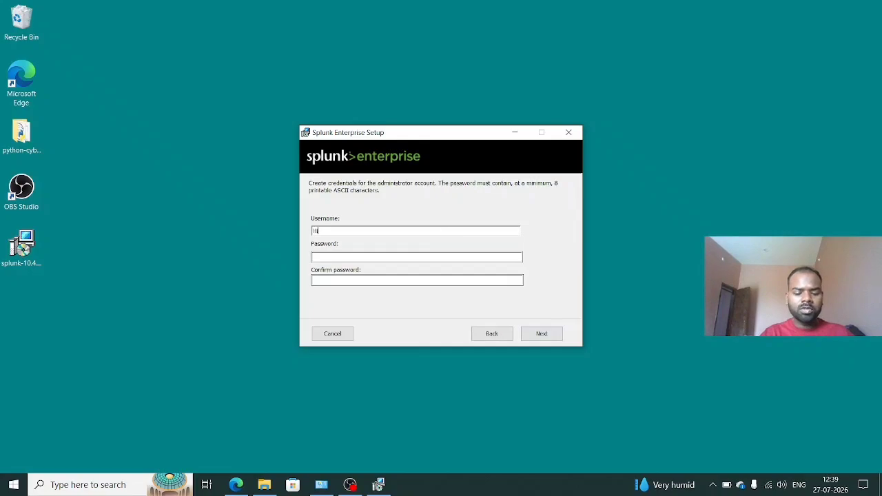
click(433, 258)
text(•••••••••)
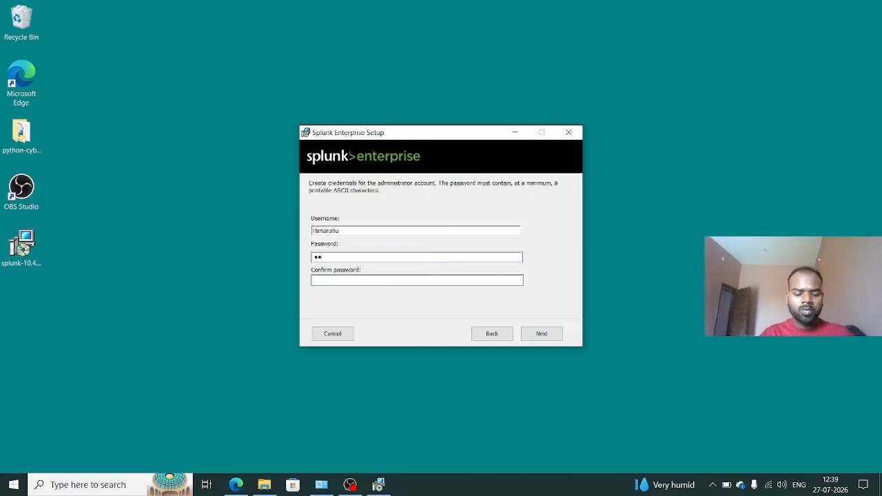
text(•••)
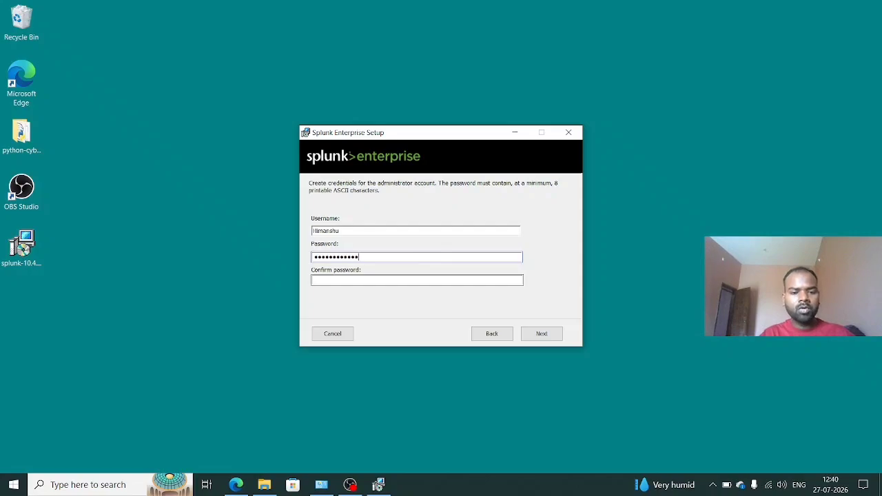
click(403, 279)
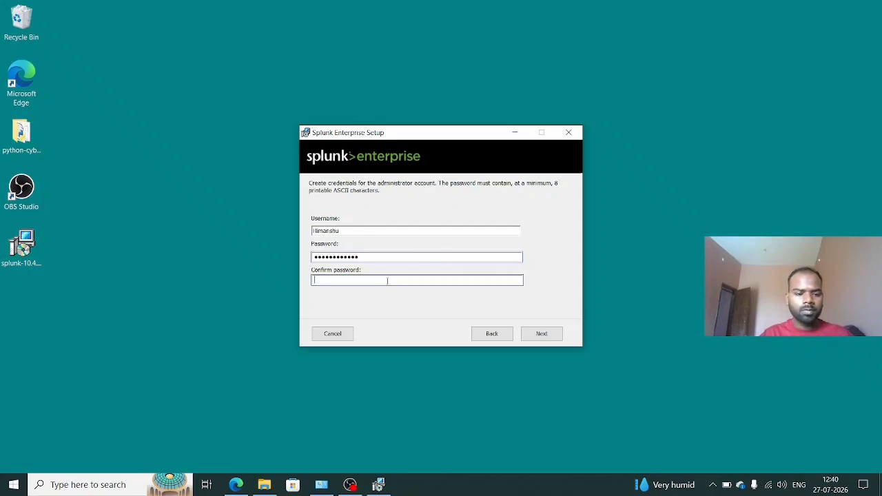
text(••••••••••)
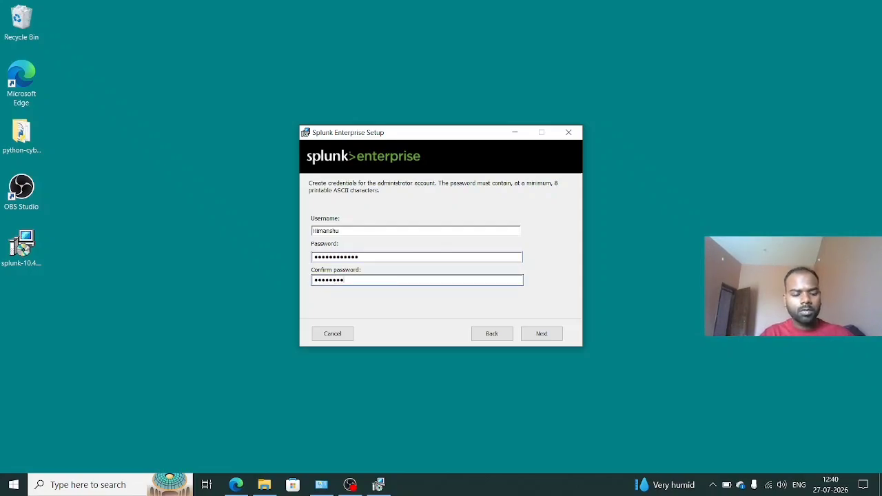
text(••)
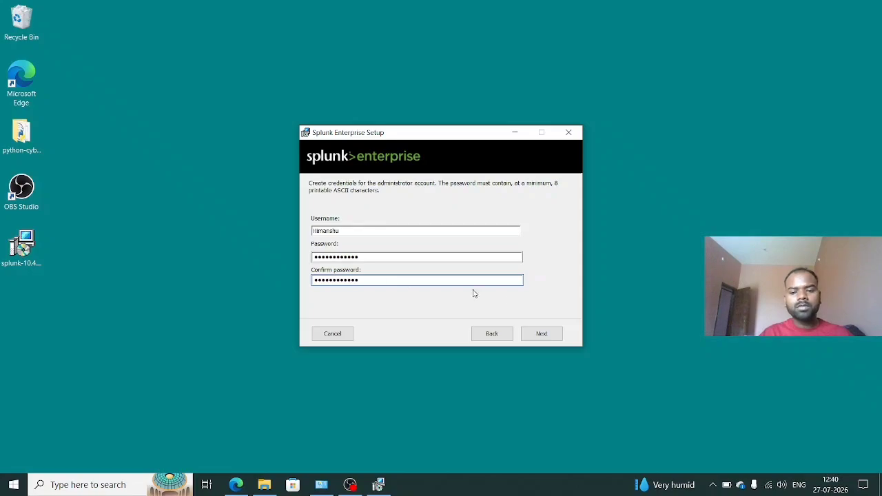
click(541, 335)
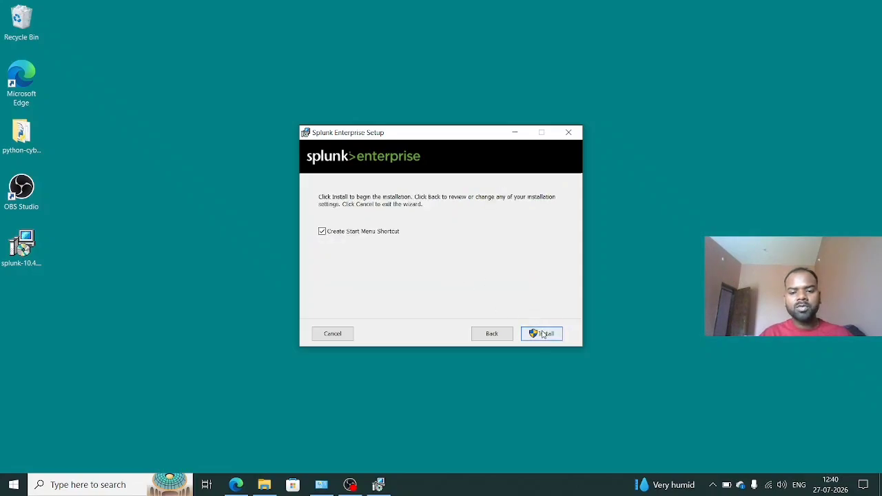
Install Splunk Enterprise with a Start Menu shortcut and finish the setup with the browser launch option enabled
click(542, 334)
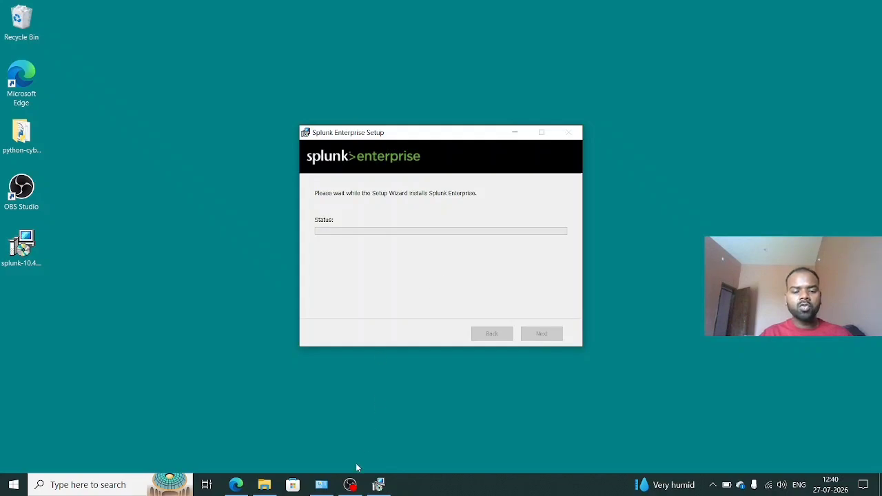
click(353, 484)
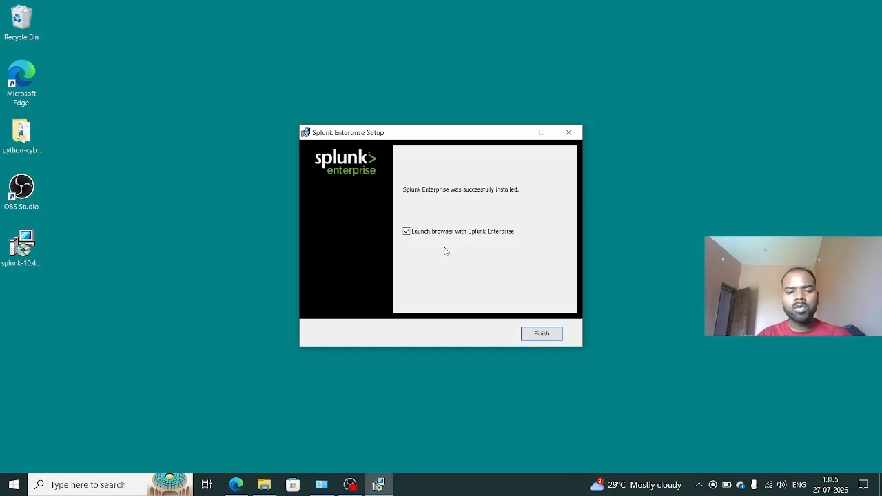
click(406, 232)
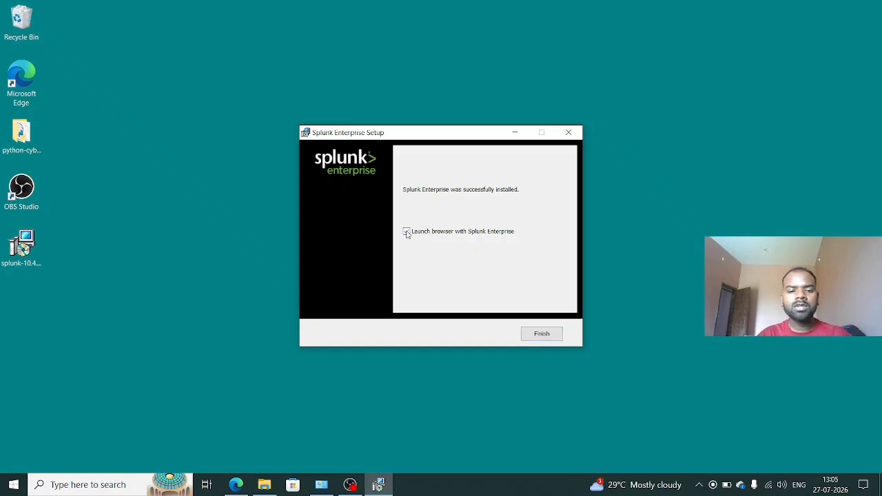
click(406, 232)
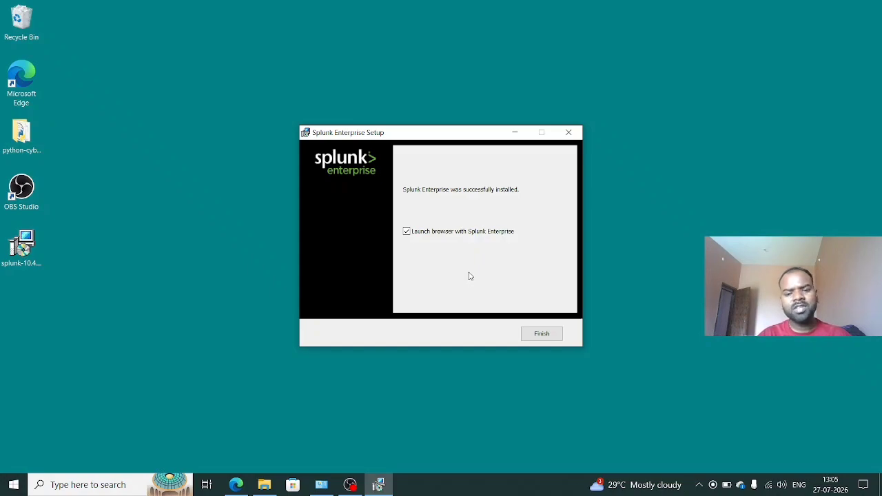
click(535, 334)
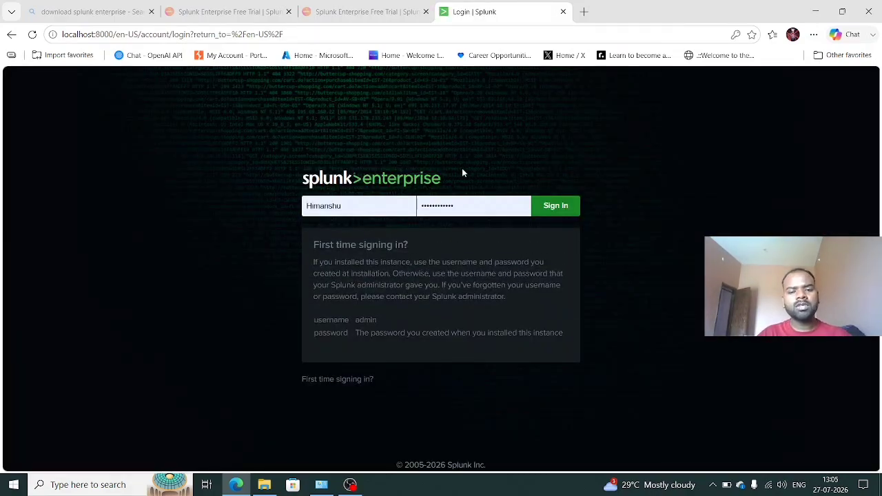
Sign in to the local Splunk Enterprise page with the saved administrator username and a re-entered account password
click(384, 206)
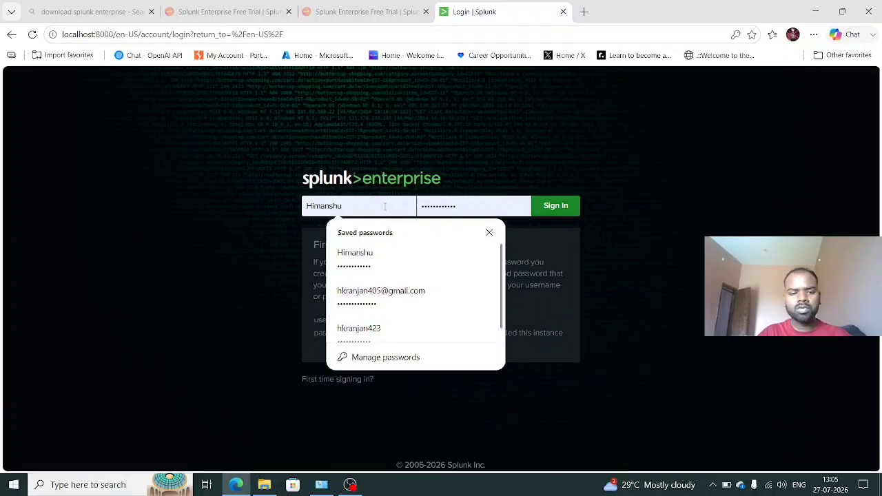
click(402, 256)
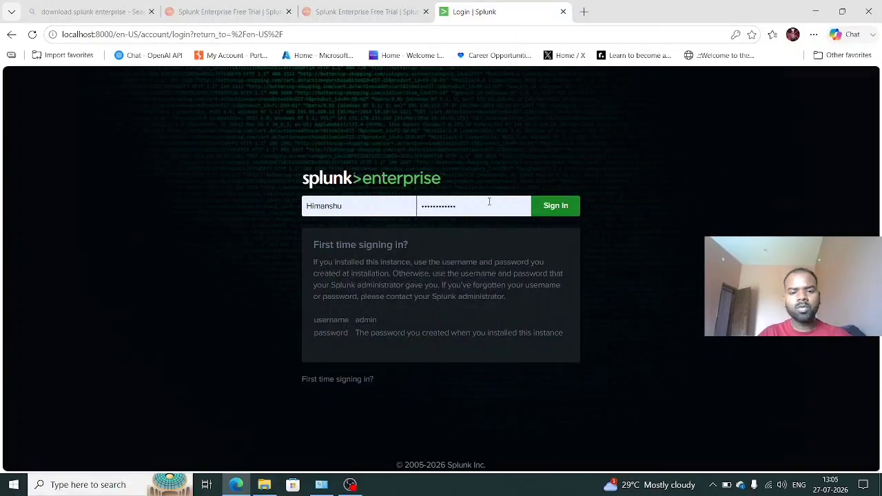
key(BackSpace)
key(BackSpace)
key(BackSpace)
key(BackSpace)
key(BackSpace)
key(BackSpace)
key(BackSpace)
key(BackSpace)
key(BackSpace)
key(BackSpace)
key(BackSpace)
key(BackSpace)
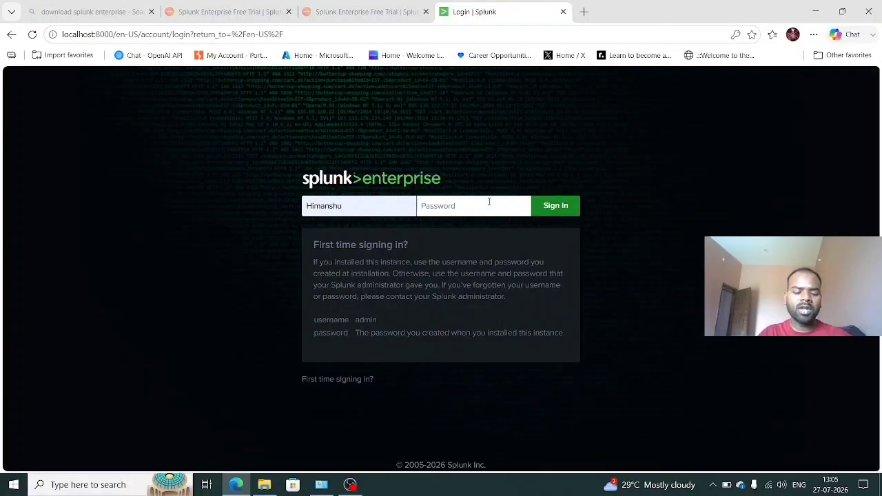
text(•••••••••)
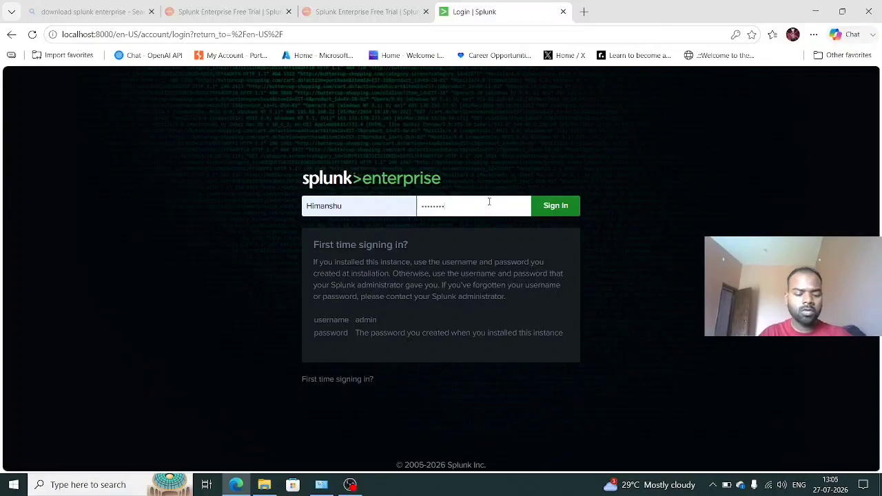
text(••)
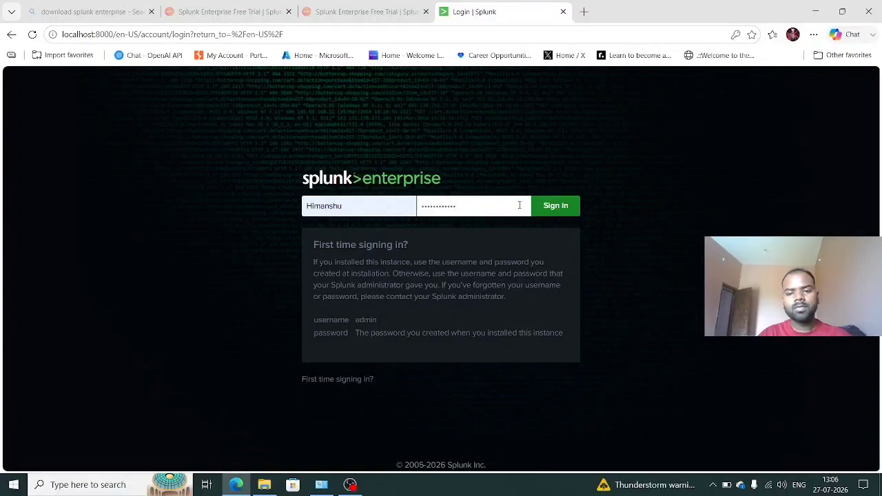
click(555, 206)
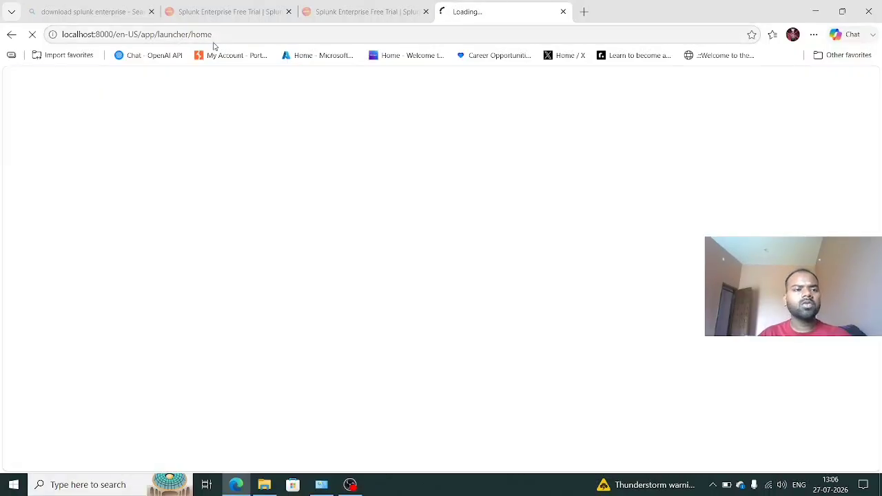
Close the download search page and both Splunk free trial pages, keeping only the Splunk home page open
click(151, 11)
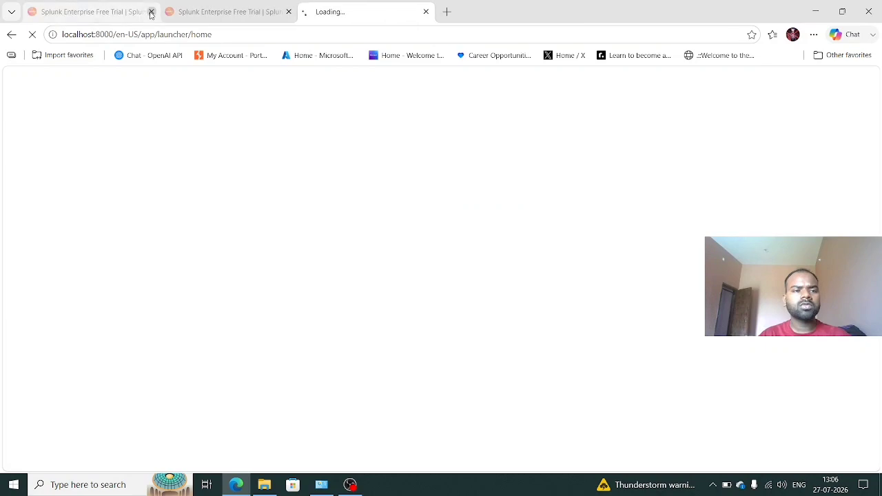
click(150, 11)
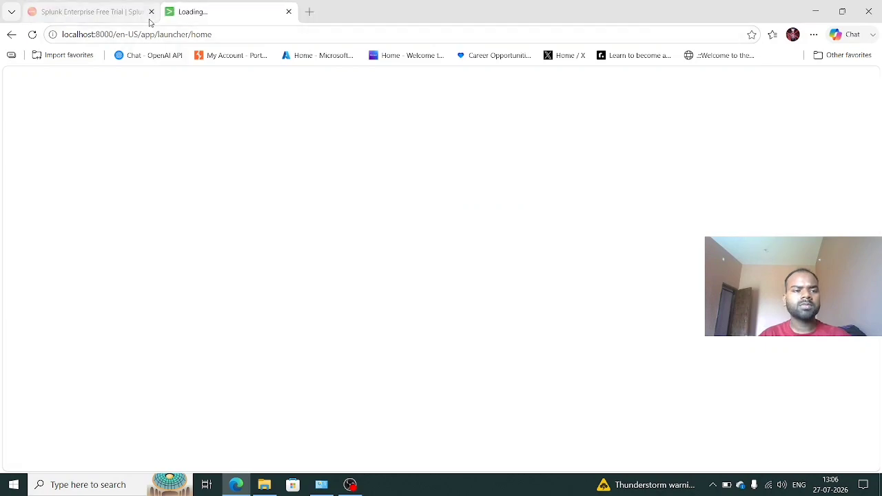
click(151, 11)
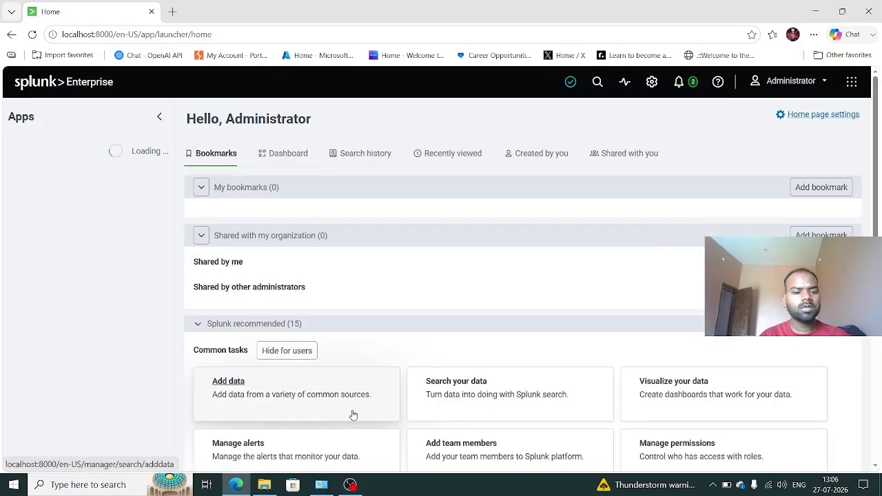
click(350, 485)
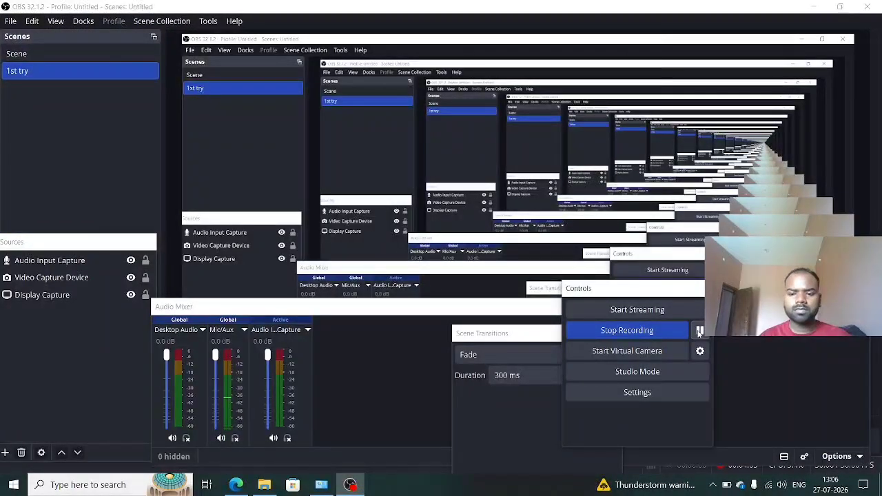
key(alt+Tab)
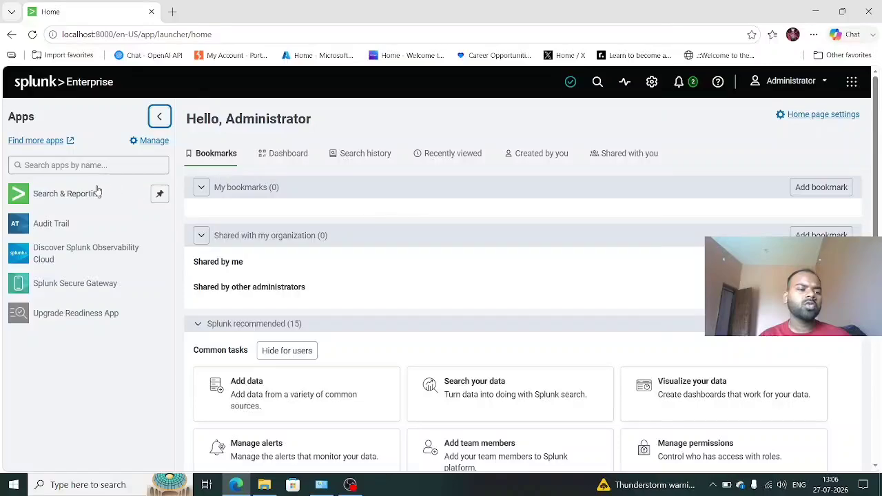
Open the Search & Reporting app and acknowledge the product usage data notice
click(66, 196)
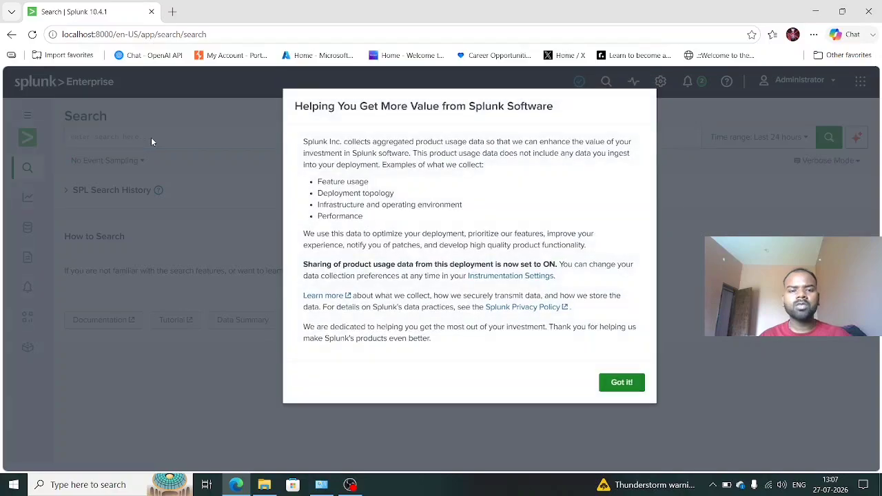
click(605, 382)
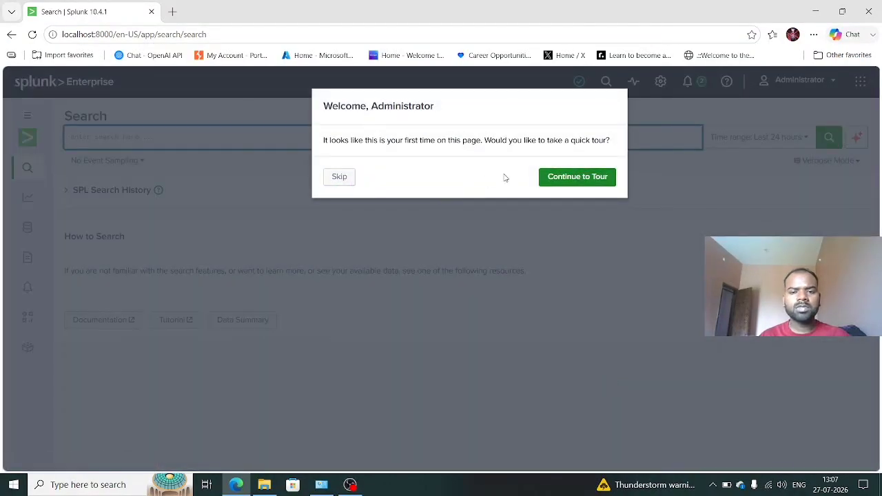
Take the quick tour of the Search page and page through all its slides to the end
click(569, 177)
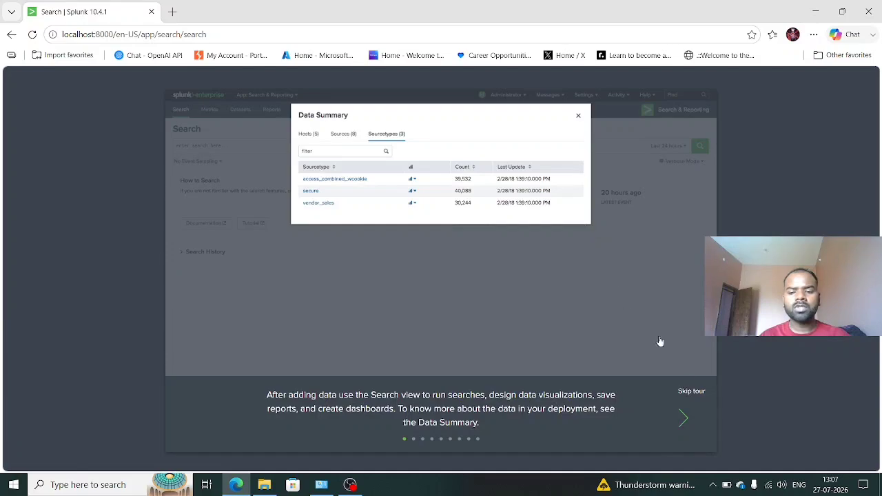
click(687, 425)
click(687, 425)
click(688, 425)
click(688, 426)
click(688, 426)
click(688, 425)
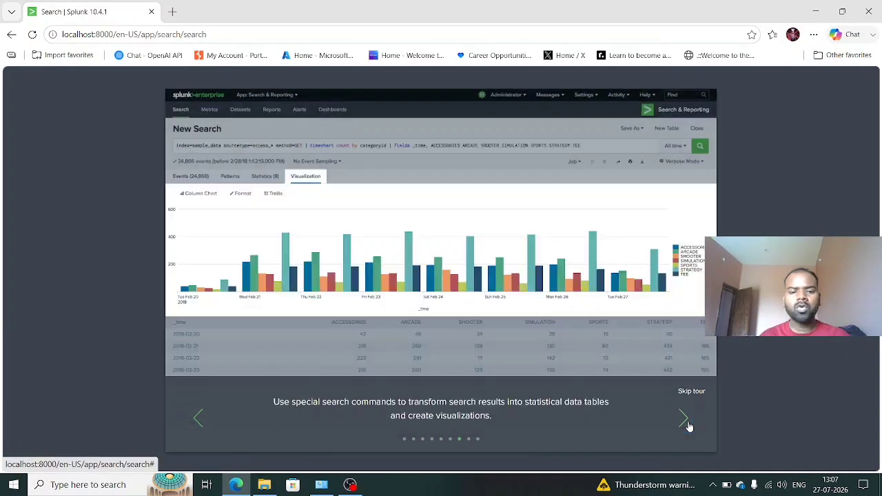
click(688, 426)
click(688, 422)
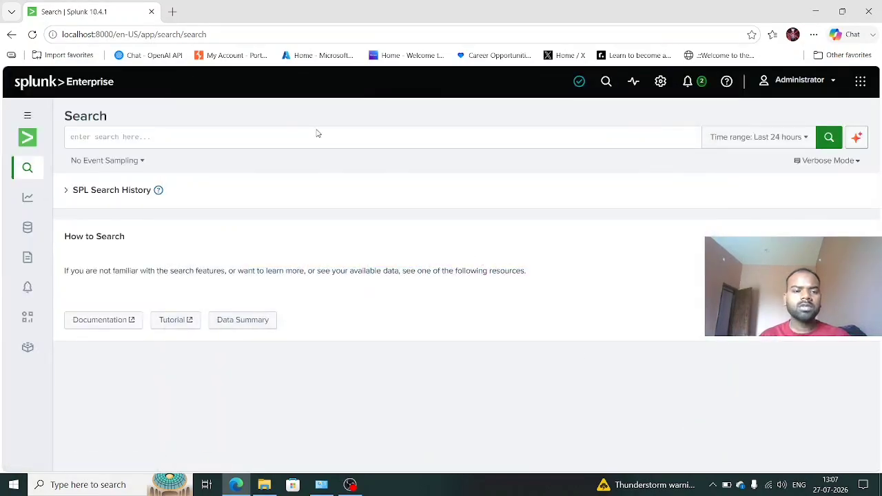
Run a search for all events (*) over the last 24 hours
click(282, 131)
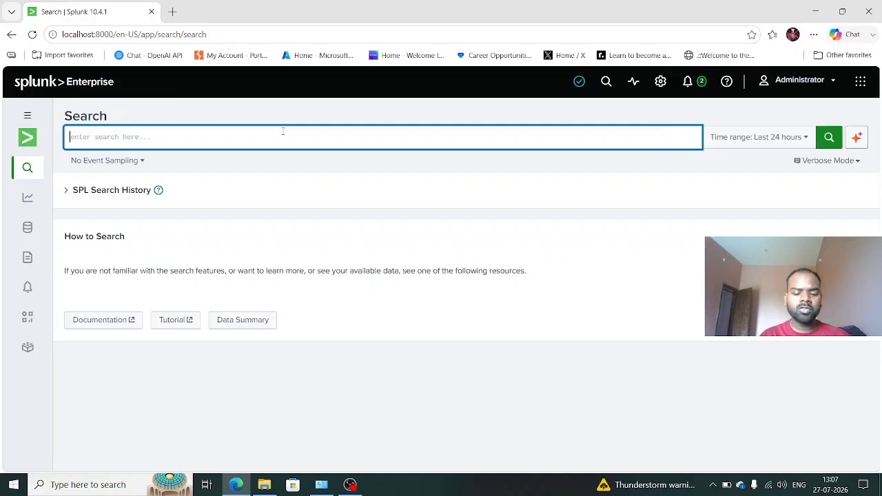
text(*)
key(Return)
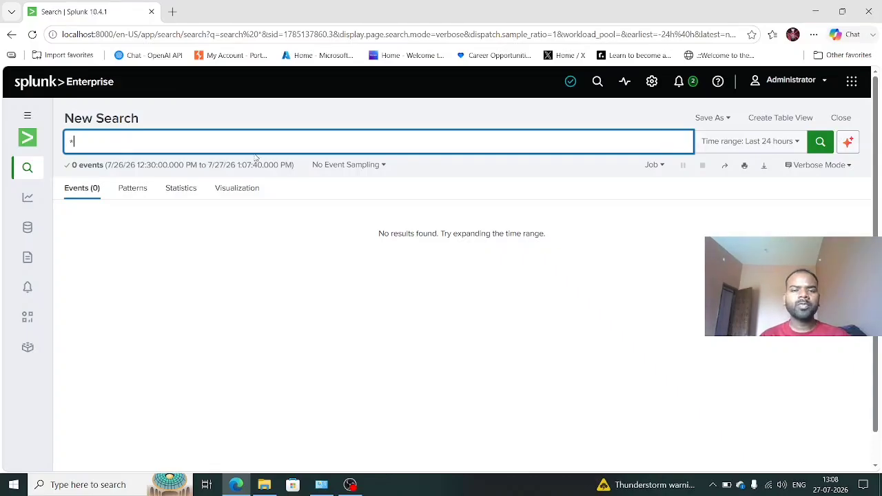
Open the Add Data page from the settings and skip its quick tour
click(651, 82)
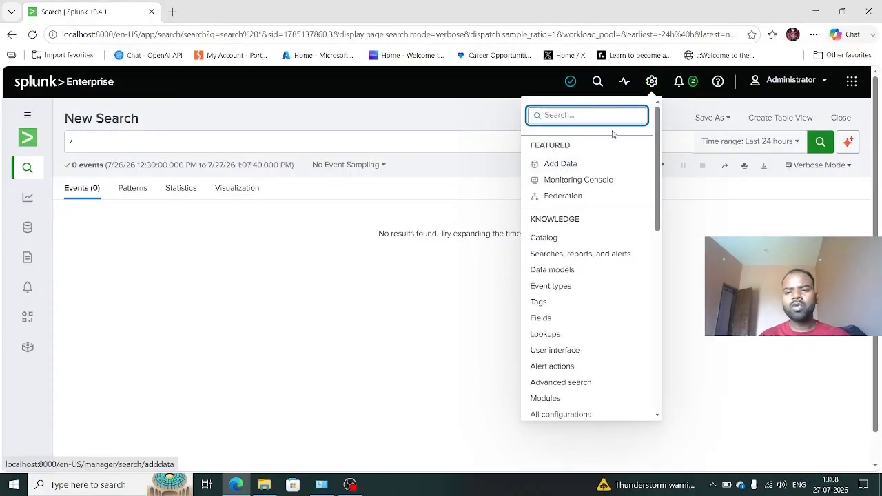
click(555, 163)
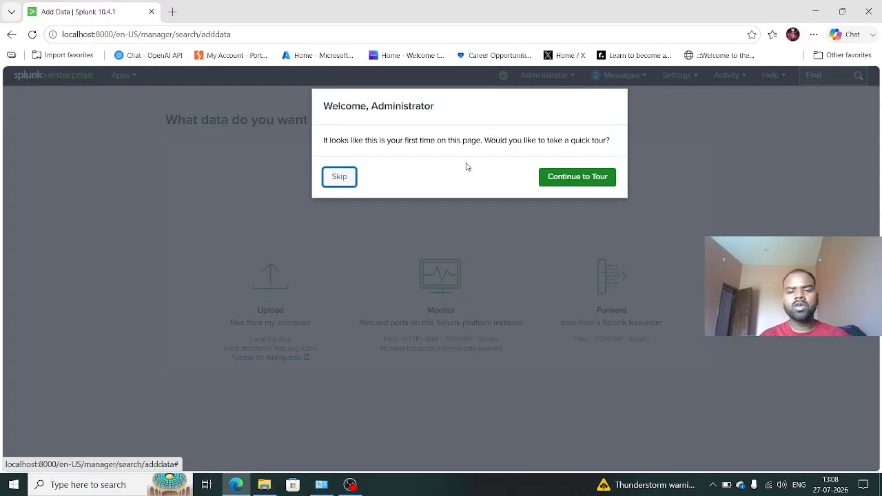
click(341, 177)
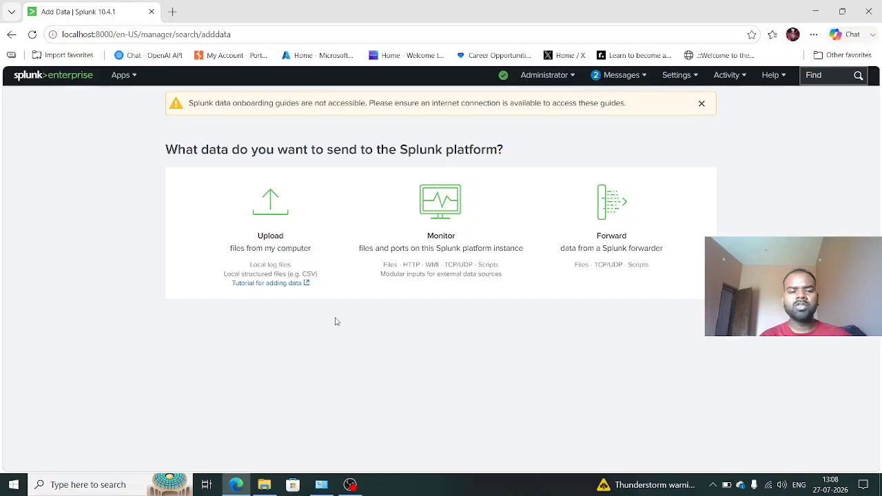
View the file upload source page and return to the data source choices
click(276, 247)
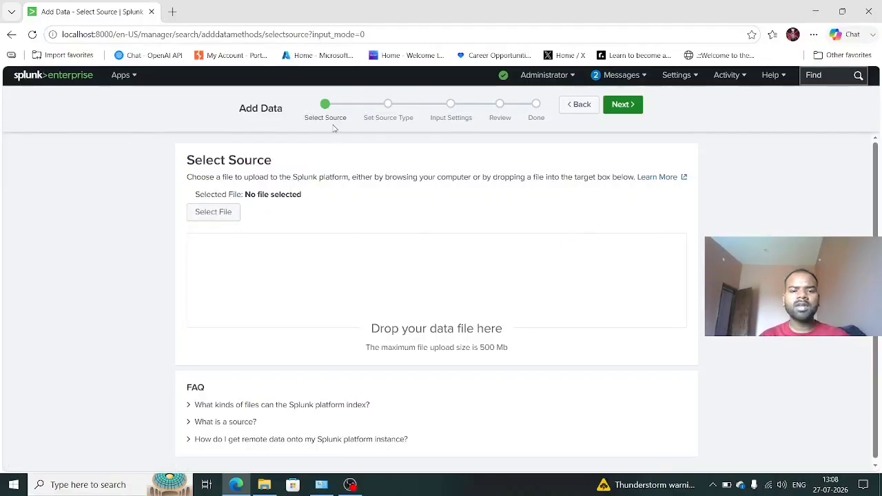
click(578, 104)
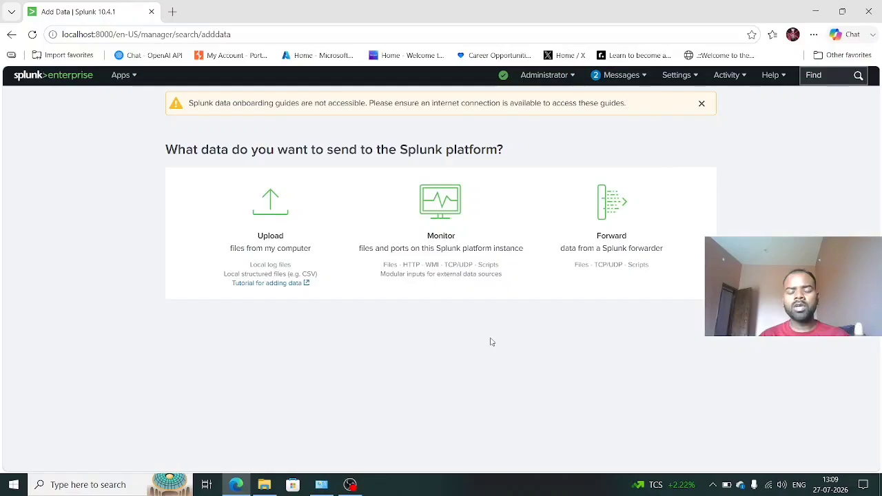
Set up monitoring of the local event logs Application, Security and System, and continue to the input settings
click(447, 238)
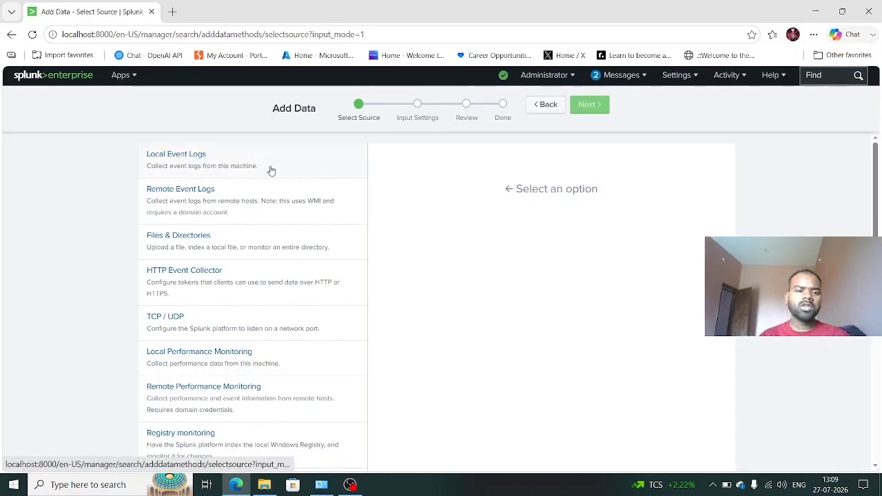
click(200, 160)
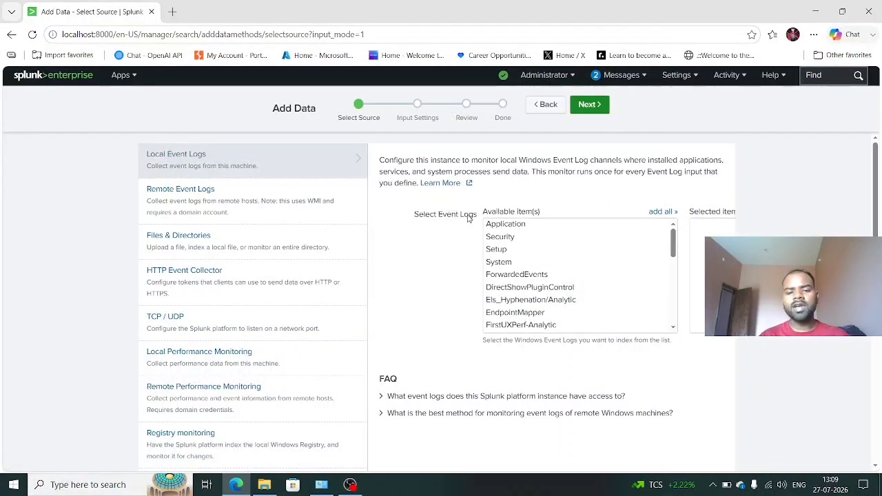
click(494, 225)
click(501, 238)
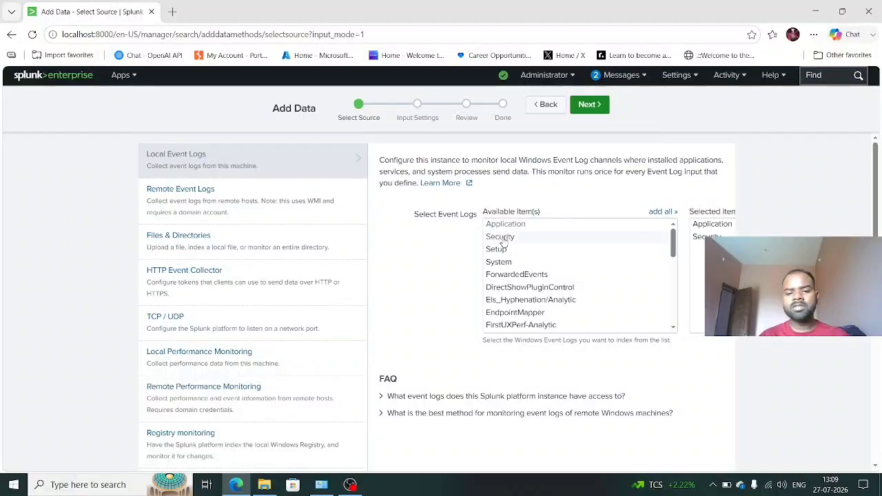
click(522, 264)
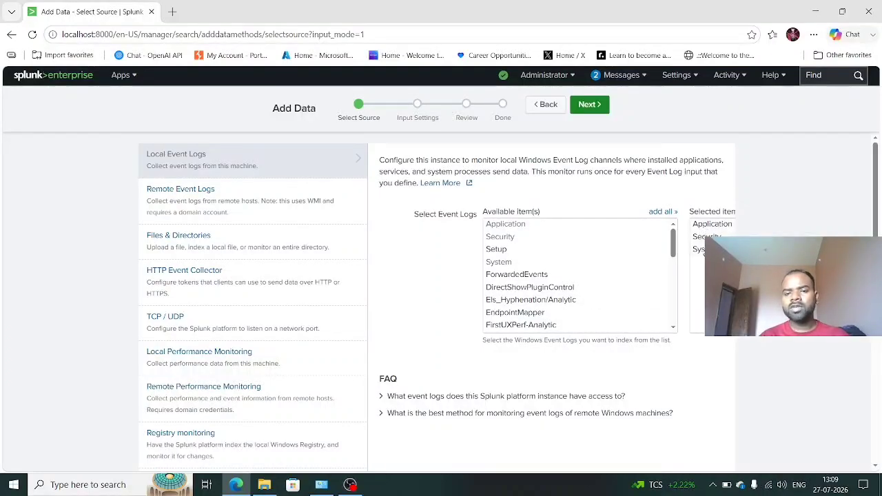
click(589, 105)
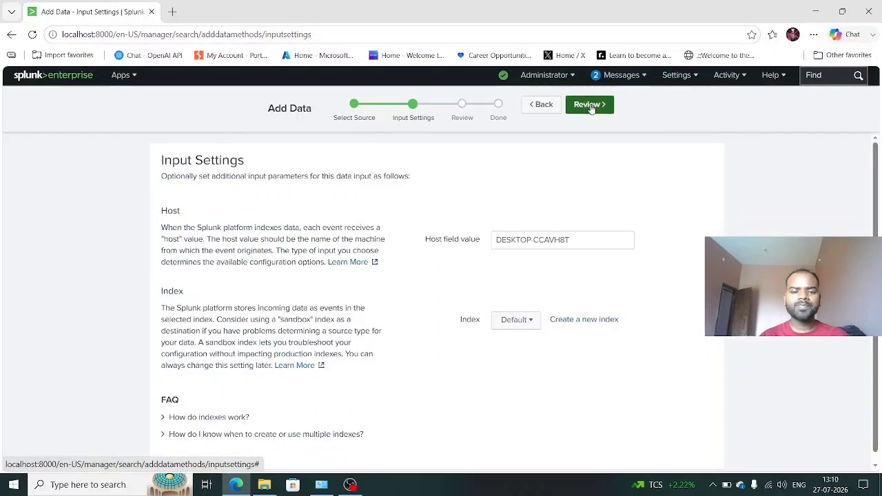
Examine the host field value and the new index form, leaving the form without creating an index
triple_click(590, 234)
click(460, 264)
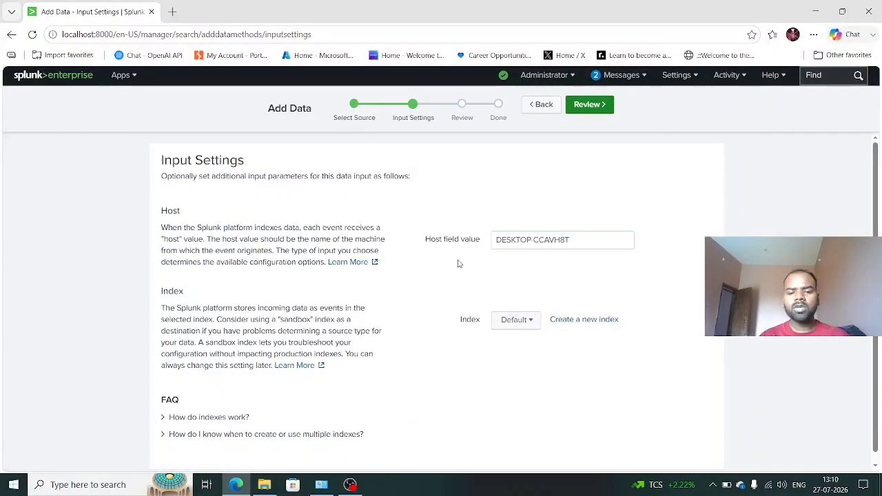
click(565, 322)
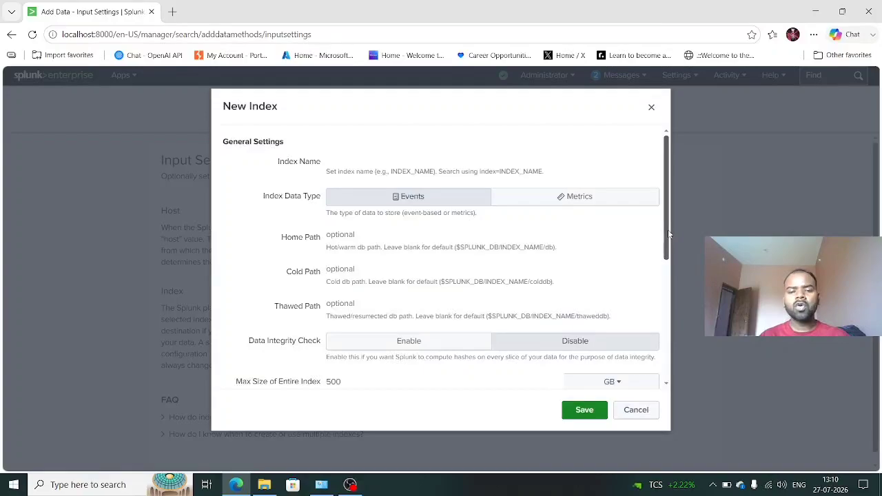
scroll(668, 234, down, 2)
scroll(668, 234, up, 2)
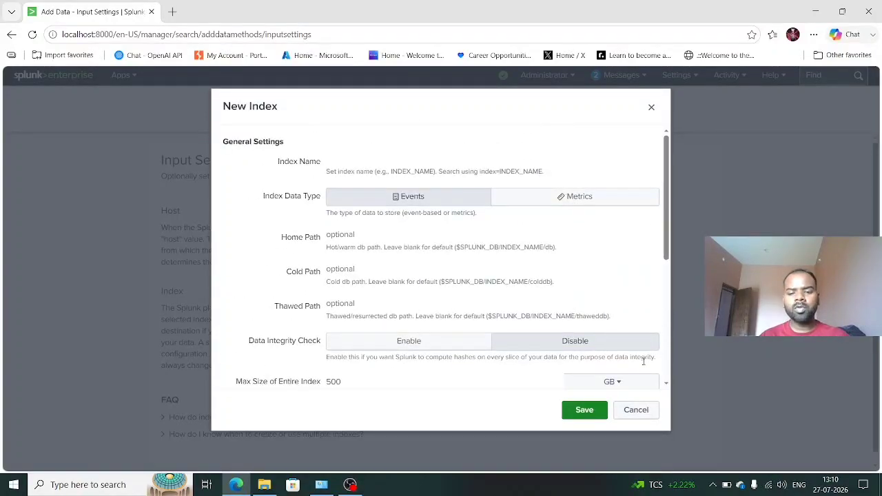
click(637, 411)
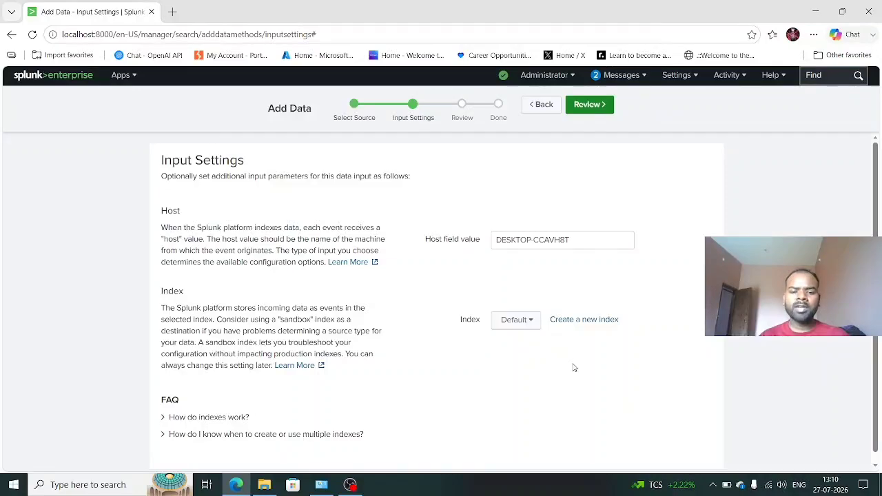
Keep the default index for the event log input, then review and submit it
click(535, 330)
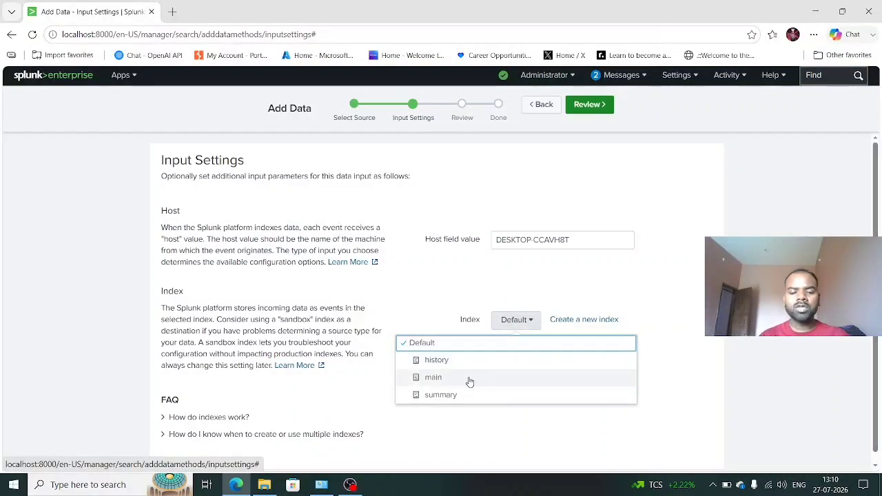
click(563, 290)
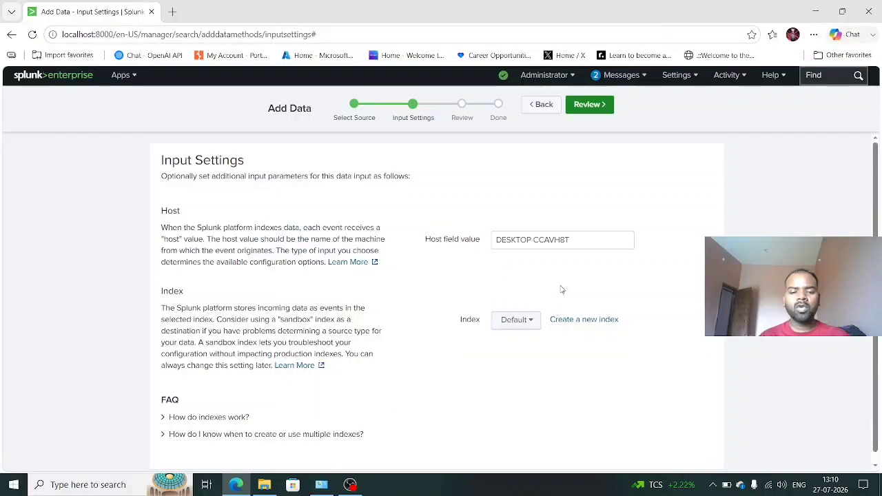
click(596, 106)
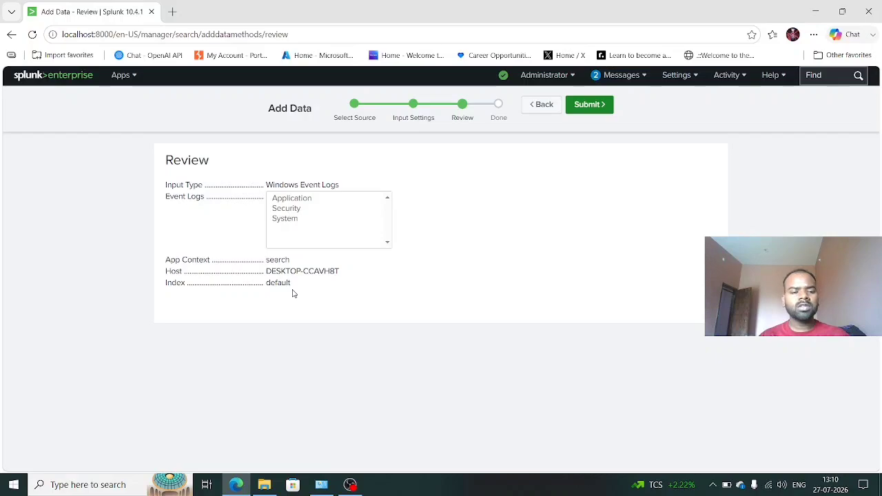
click(585, 110)
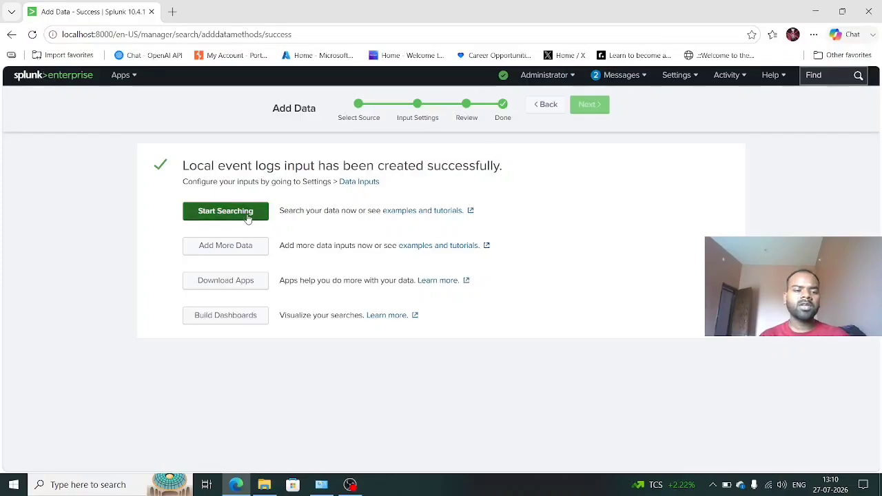
Start searching the new data, replacing the query with * and limiting the time range to the last 15 minutes
click(230, 212)
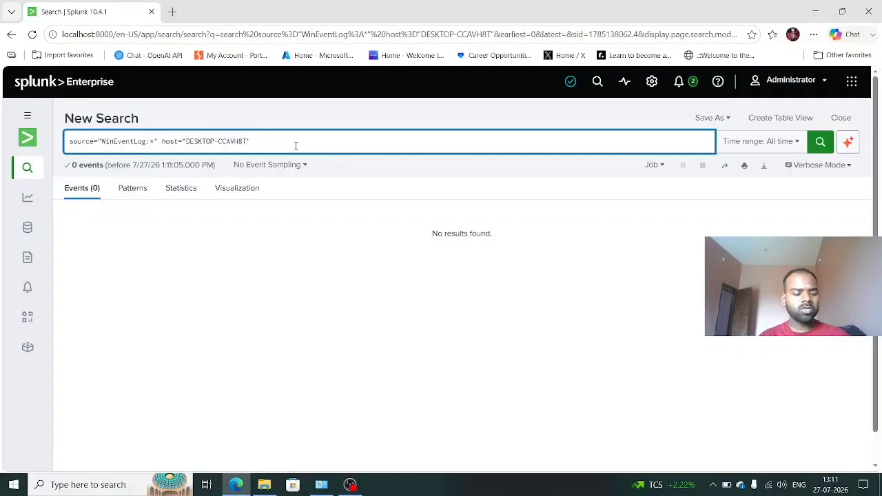
key(ctrl+a)
key(BackSpace)
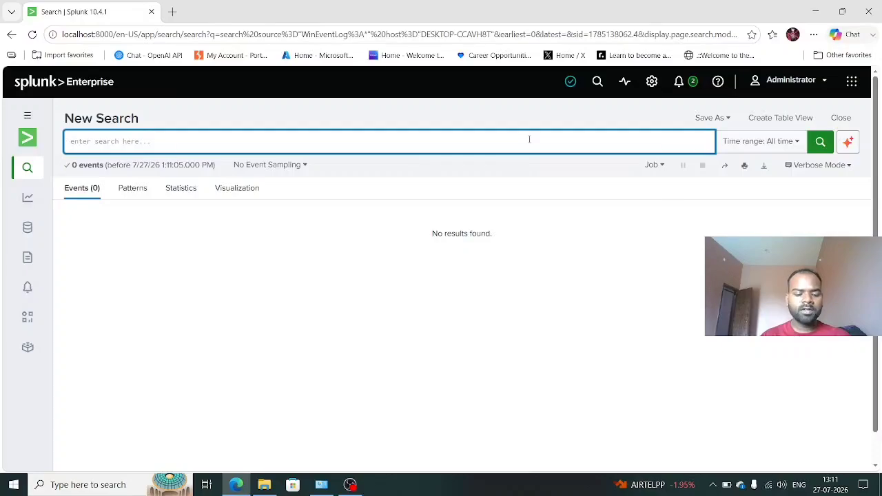
text(*)
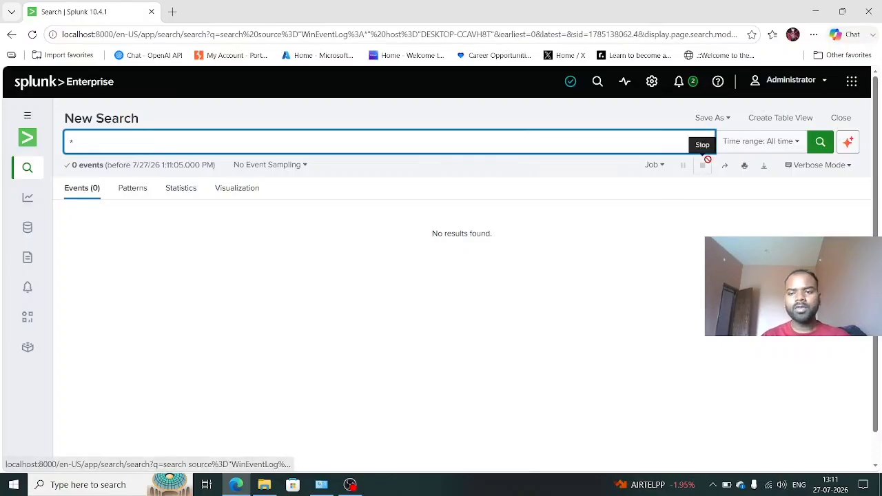
click(766, 148)
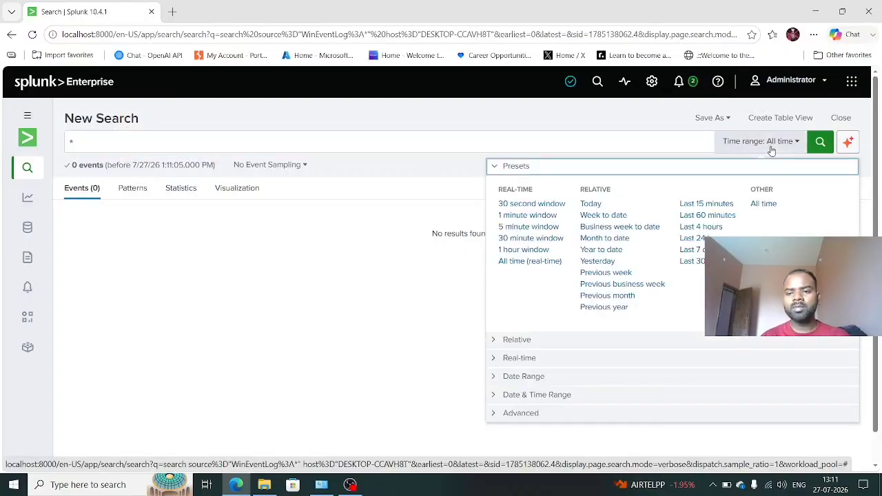
click(697, 205)
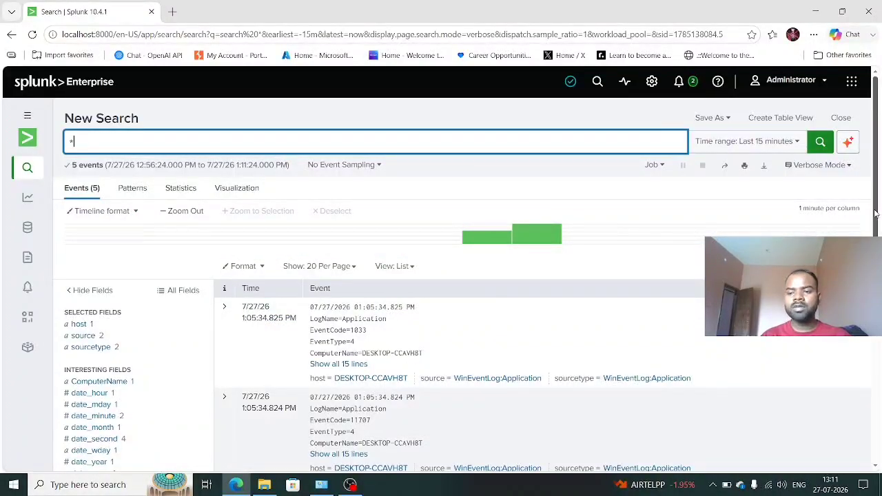
Show all lines of the first Application log event and examine its timestamp and details
drag(875, 214, 875, 270)
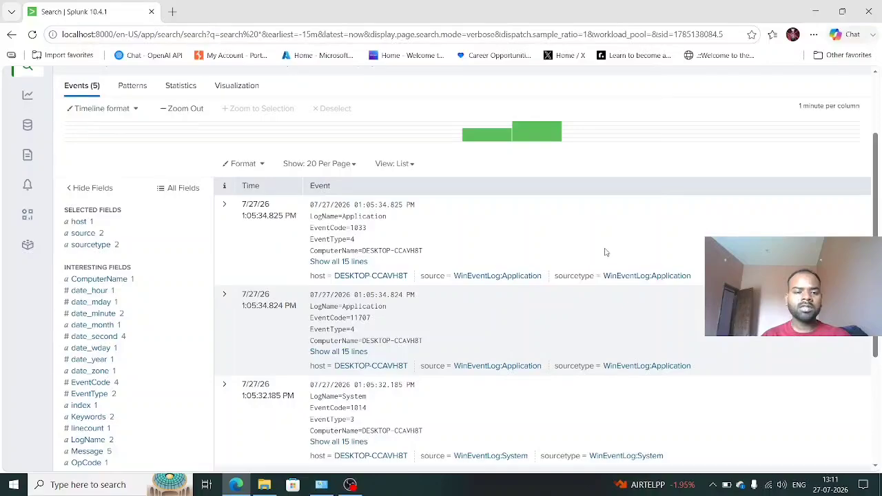
click(352, 261)
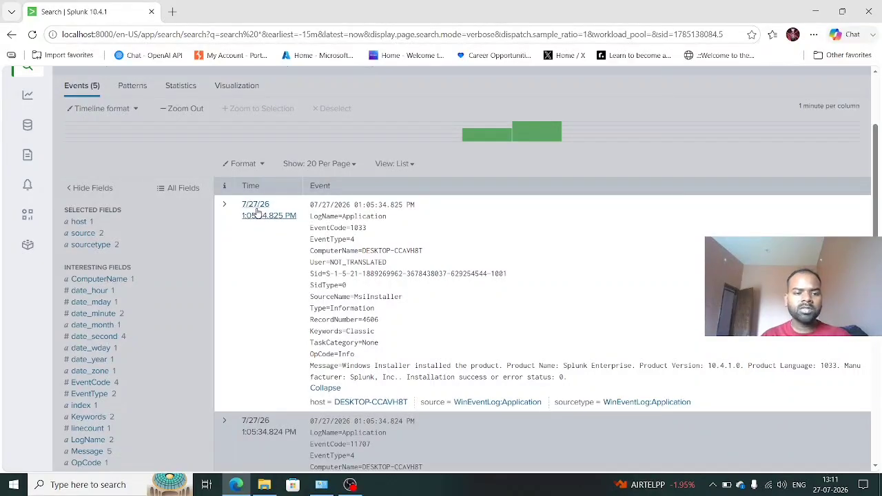
drag(240, 208, 298, 228)
click(452, 271)
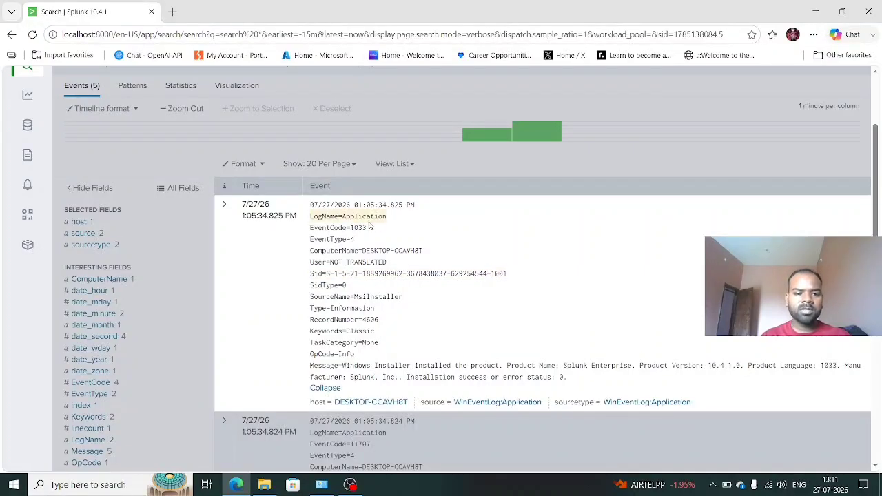
Examine the EventCode and remaining details of the first Application log event
drag(370, 228, 350, 228)
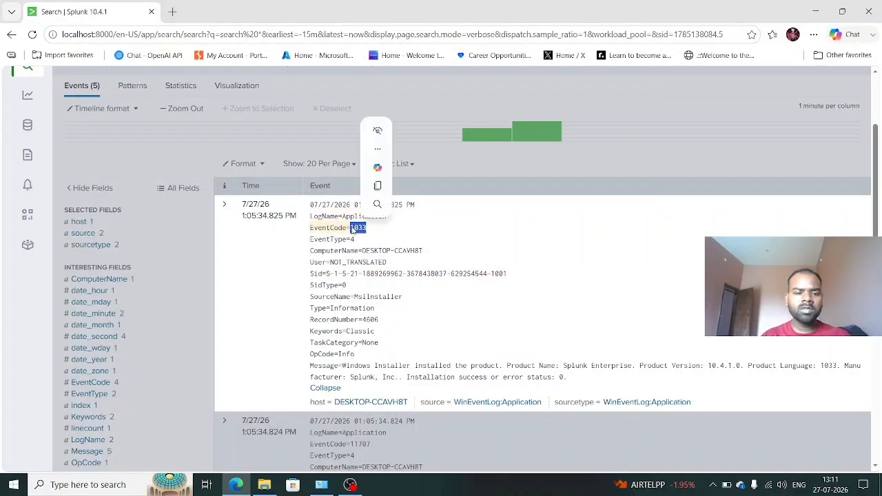
click(372, 242)
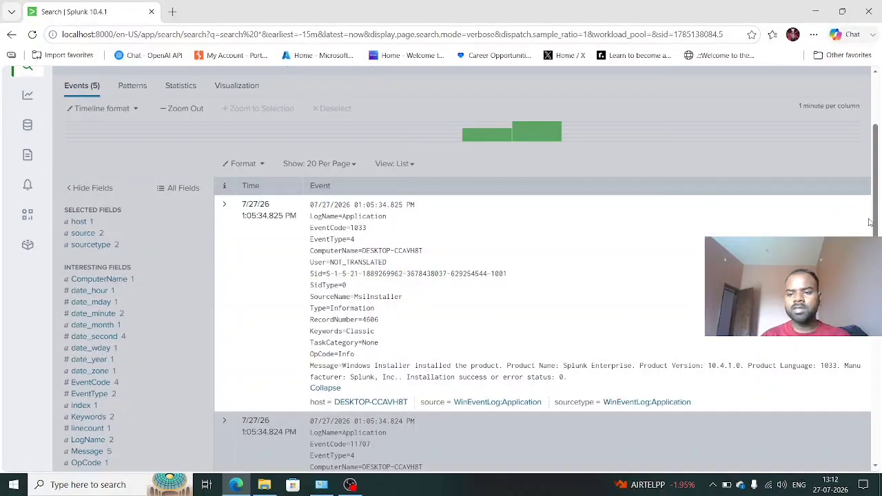
scroll(874, 221, down, 2)
drag(875, 269, 875, 101)
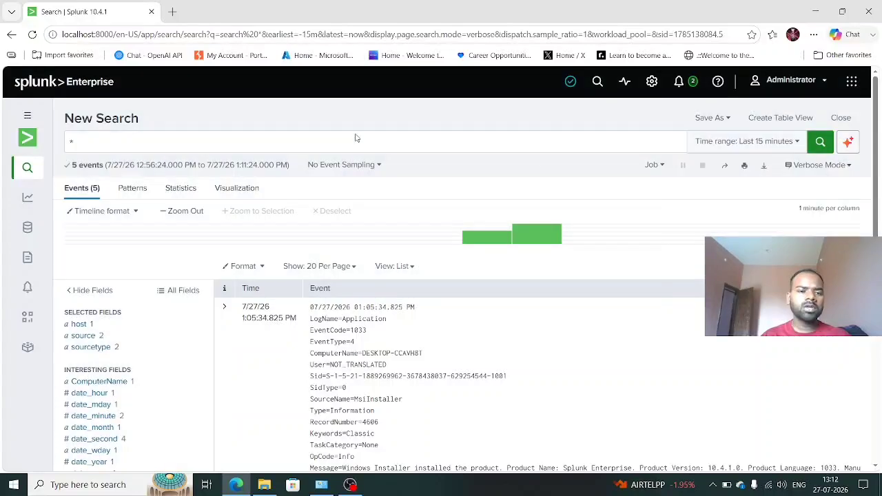
Examine the preset, relative, real-time and date range options for the search time range, plus the available search modes, without changing them
click(756, 141)
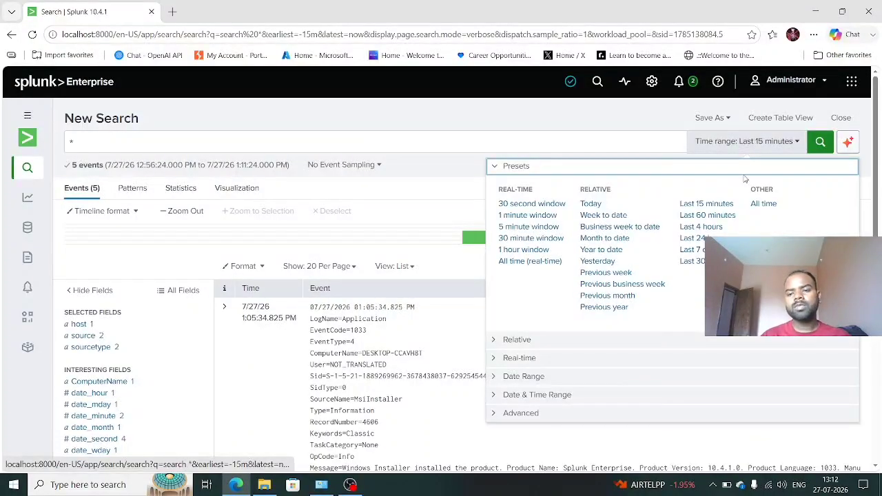
click(787, 142)
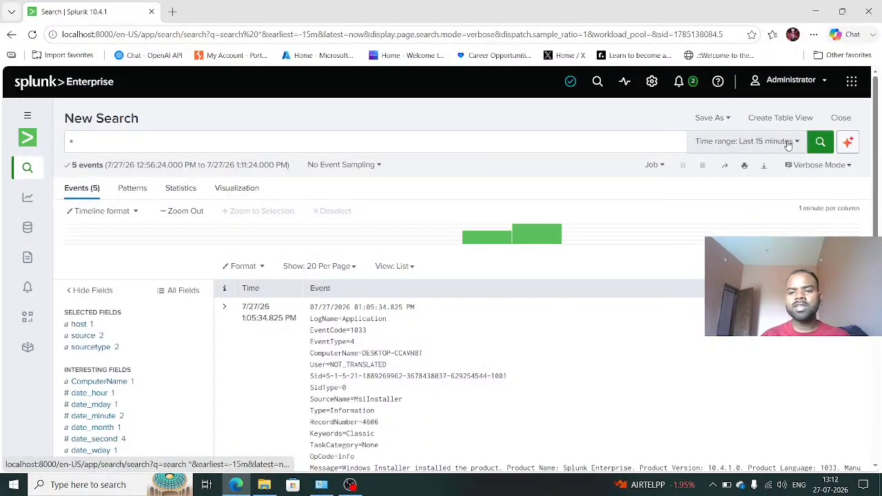
click(787, 143)
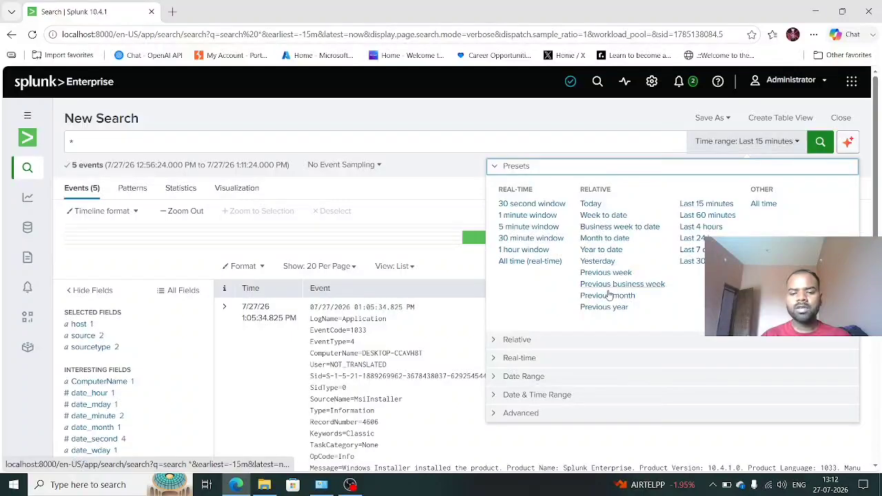
click(529, 341)
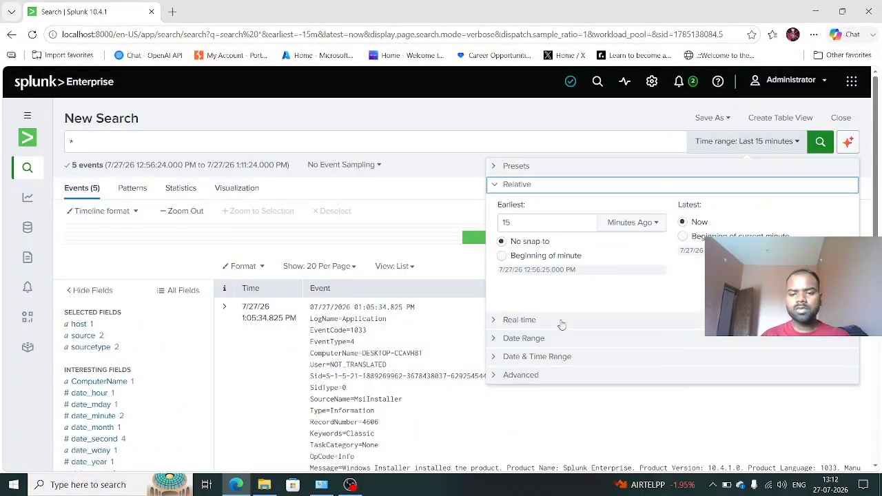
click(548, 321)
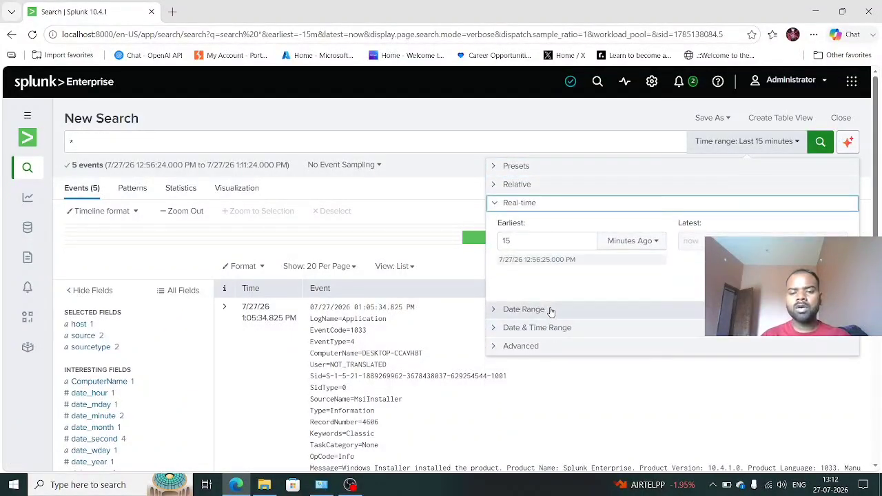
click(551, 309)
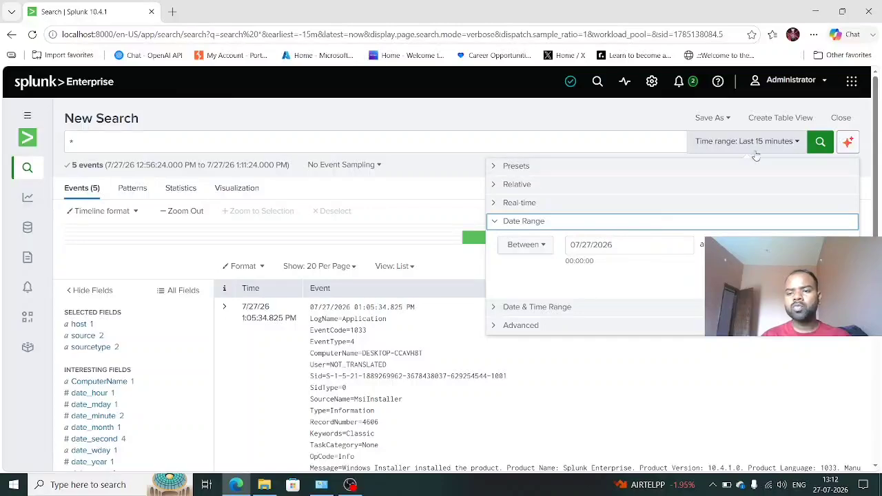
click(756, 144)
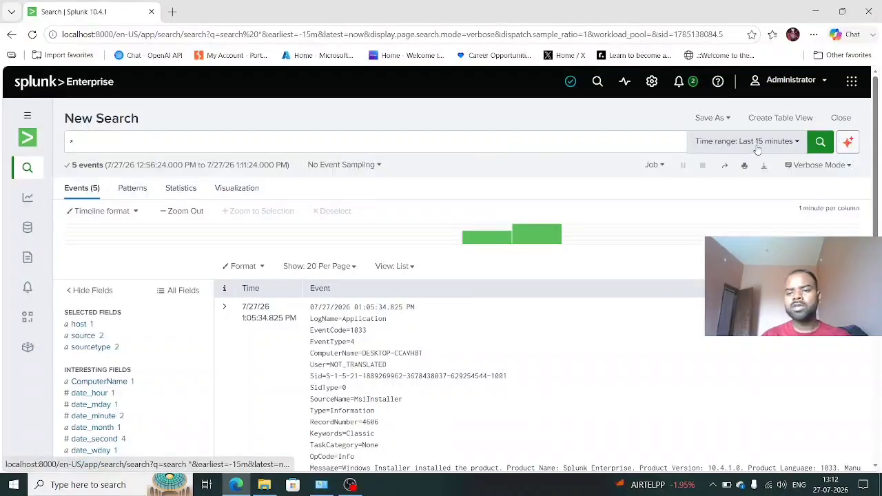
click(817, 166)
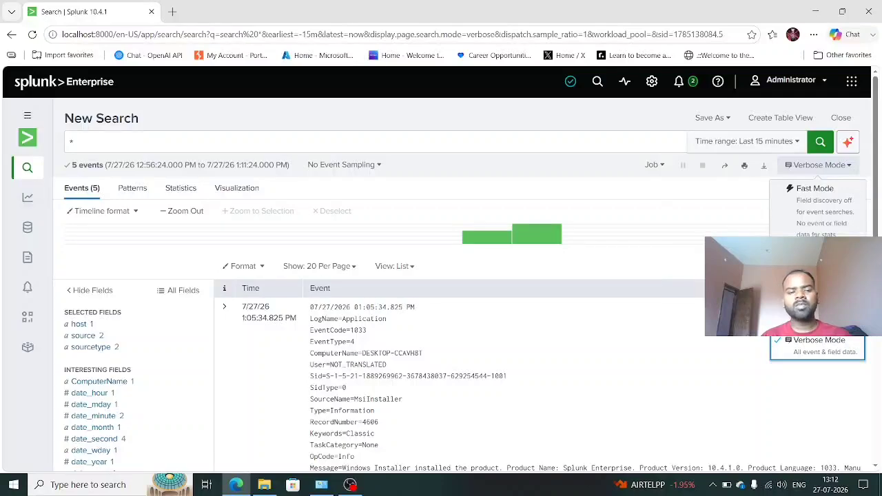
click(475, 140)
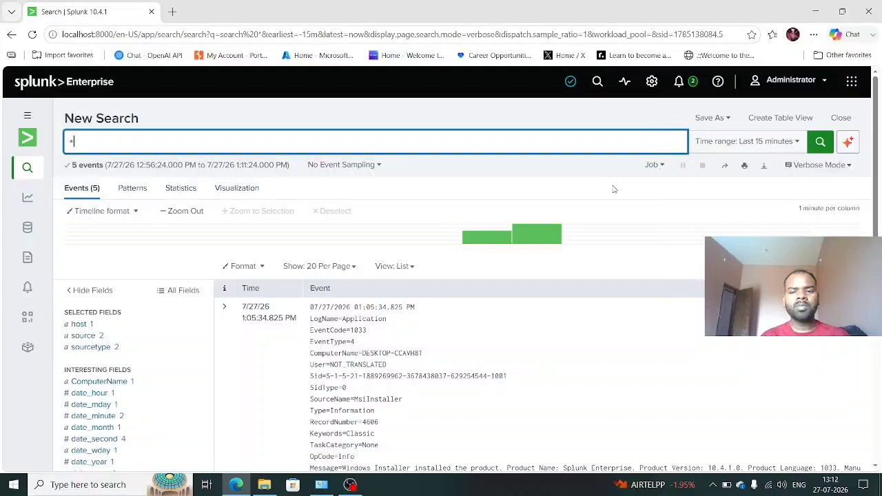
Rerun the * search over the preset time range of the last 24 hours
click(734, 143)
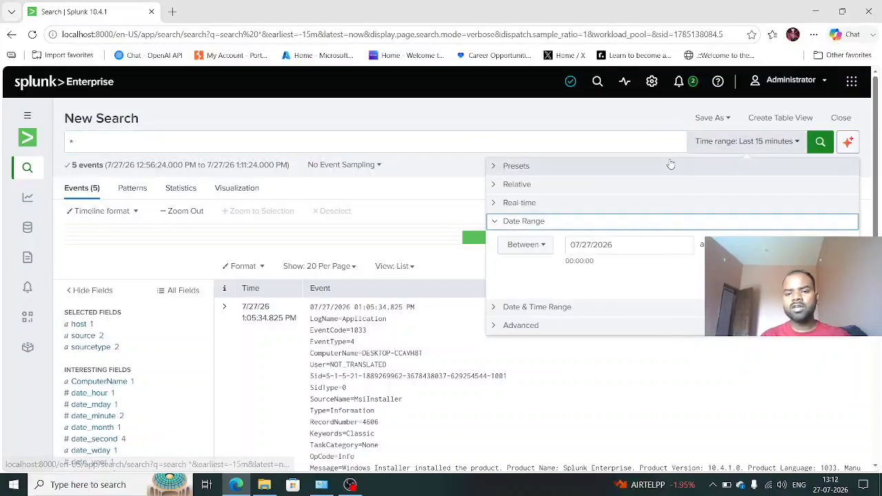
click(669, 167)
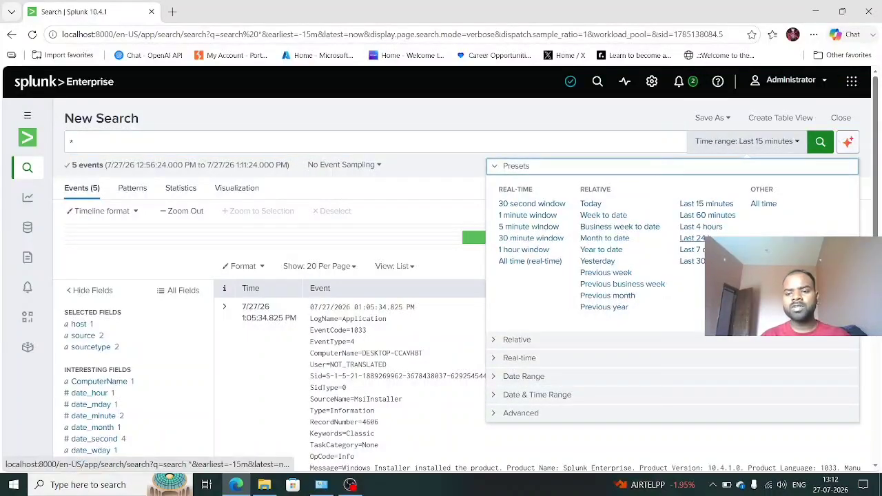
click(692, 238)
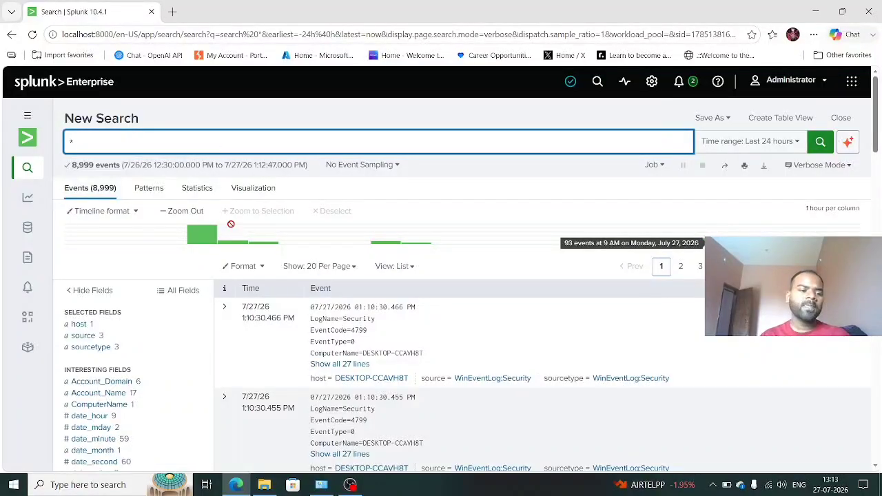
Examine the value breakdowns of the selected fields host, source and sourcetype
click(91, 326)
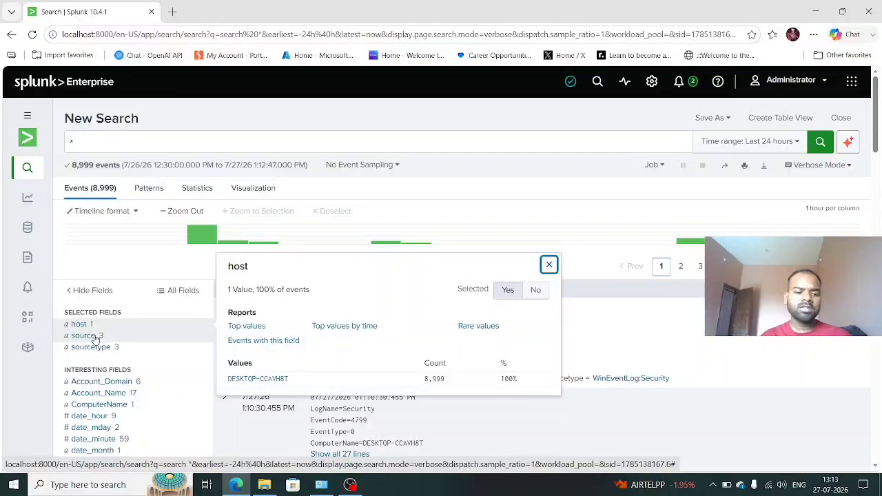
click(86, 335)
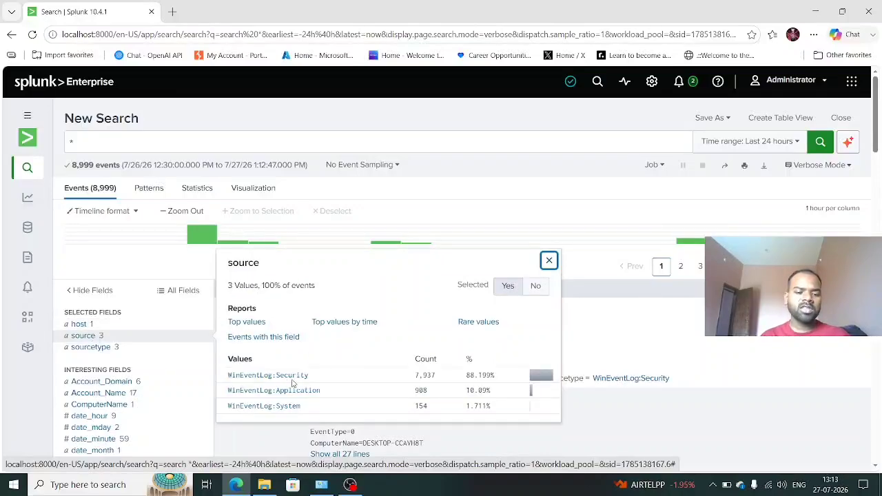
click(98, 347)
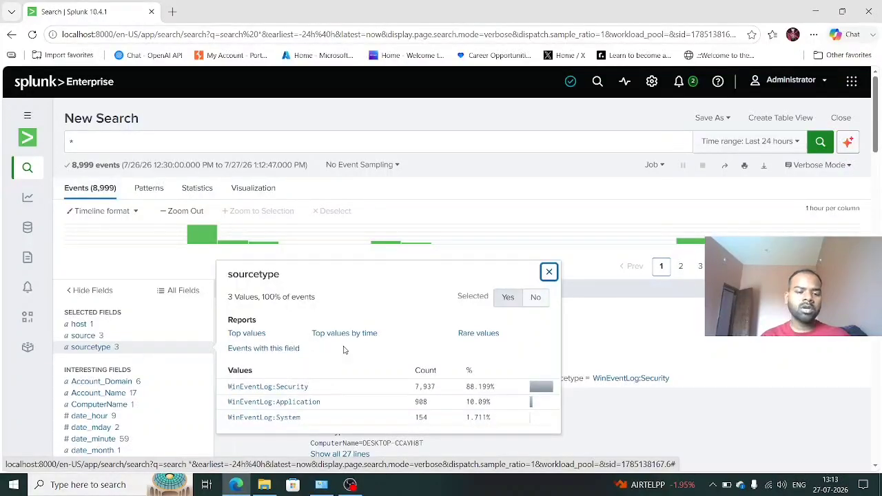
click(875, 142)
Examine the value breakdown of the Account_Domain field among the interesting fields, then close it
scroll(483, 187, down, 3)
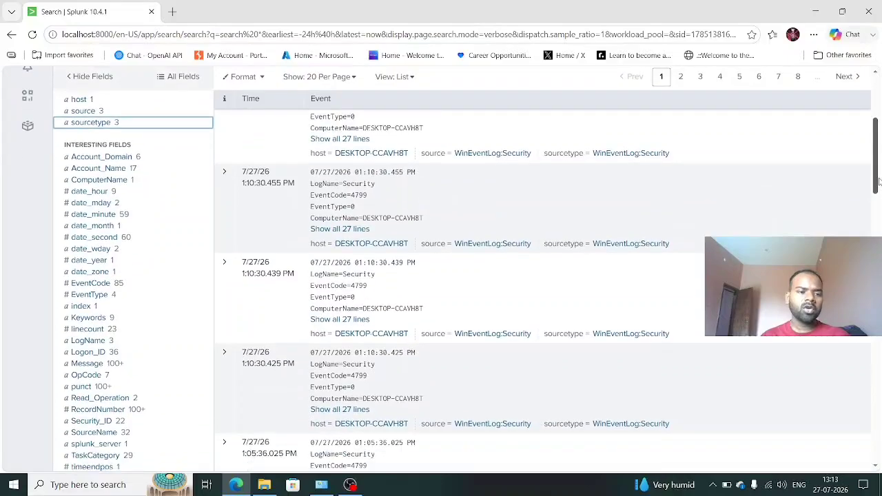
click(122, 160)
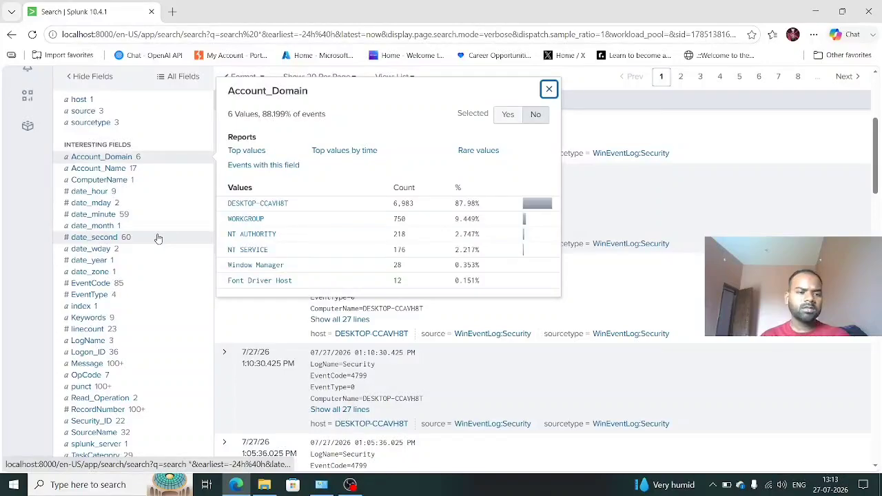
click(548, 92)
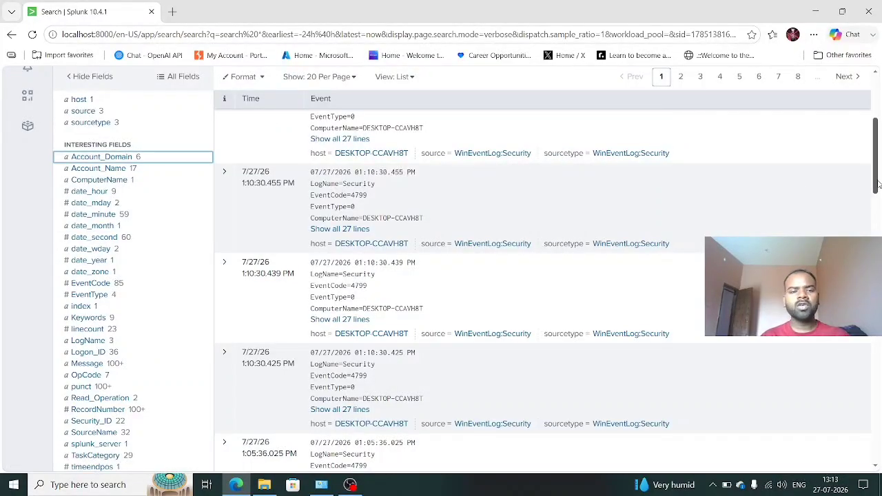
drag(877, 184, 878, 137)
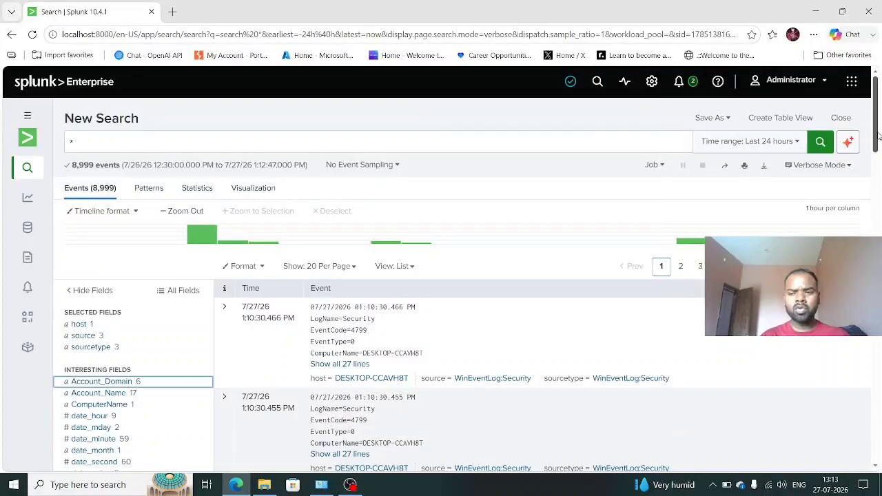